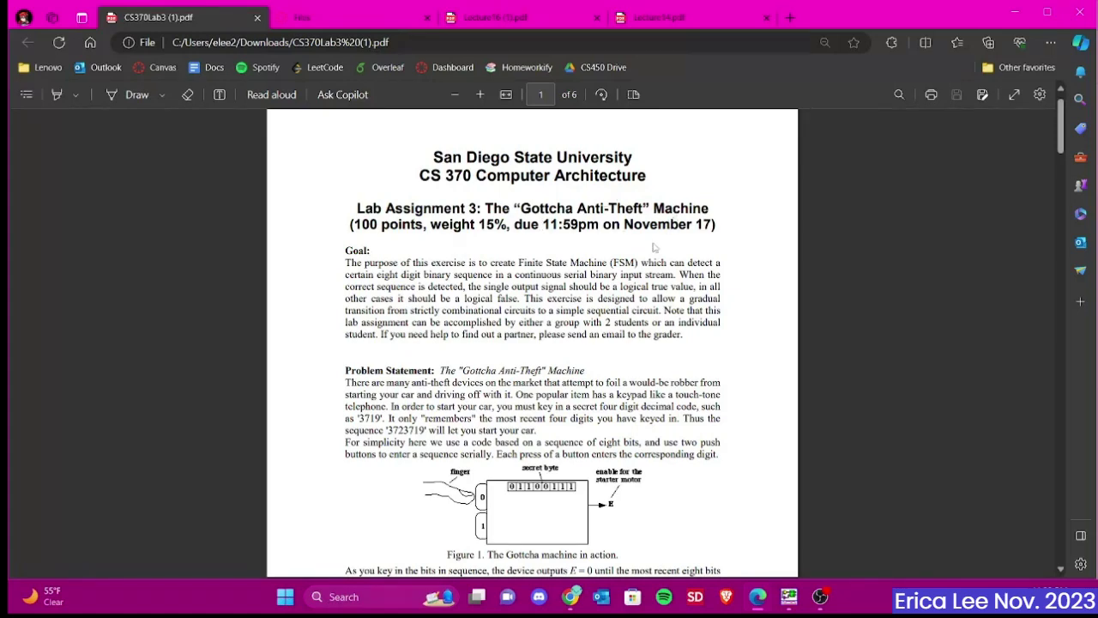
- Select the 'Factory Preset Model' heading in the Lab 3 PDF, then return to the top of page 1
{"action": "scroll", "coordinate": [443, 409], "scroll_direction": "down", "scroll_amount": 4}
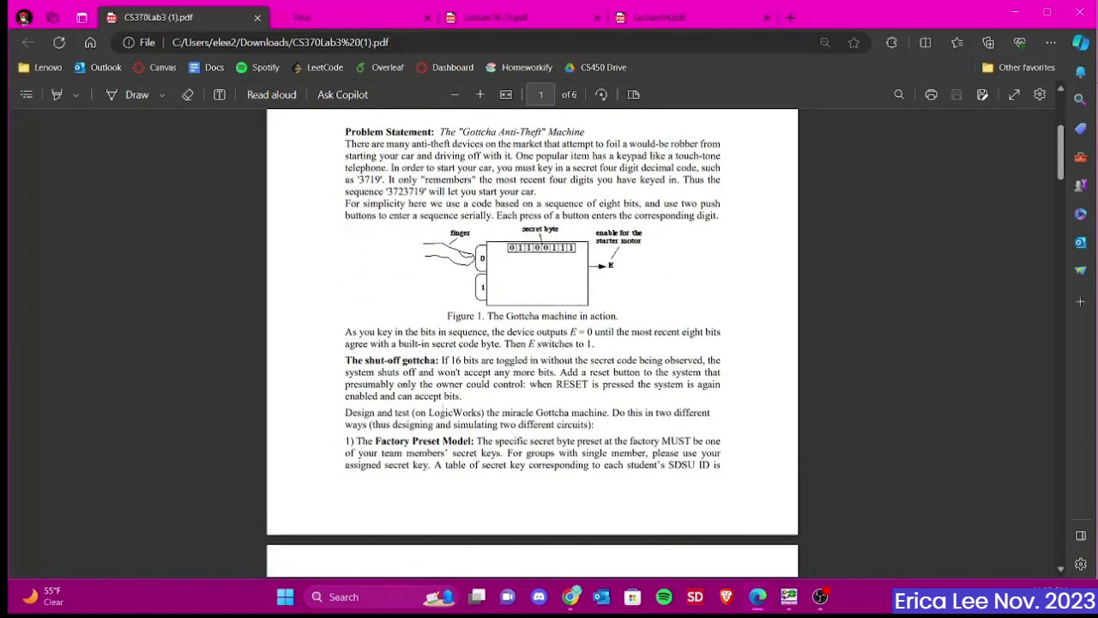
{"action": "left_click_drag", "start_coordinate": [368, 342], "coordinate": [494, 344]}
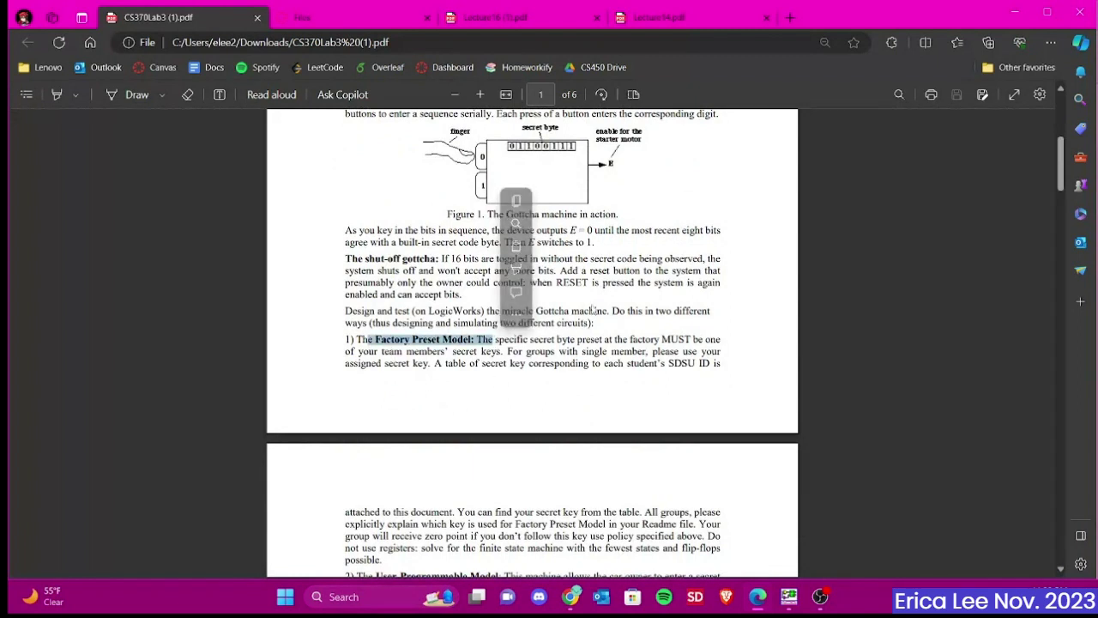
{"action": "scroll", "coordinate": [662, 192], "scroll_direction": "up", "scroll_amount": 4}
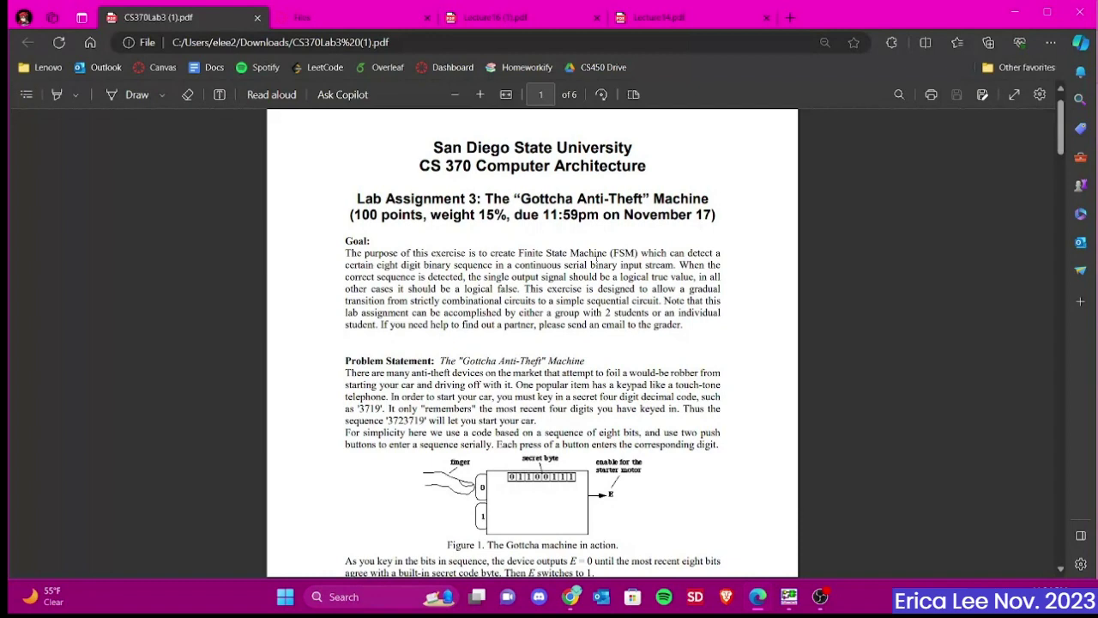
{"action": "scroll", "coordinate": [595, 260], "scroll_direction": "down", "scroll_amount": 20}
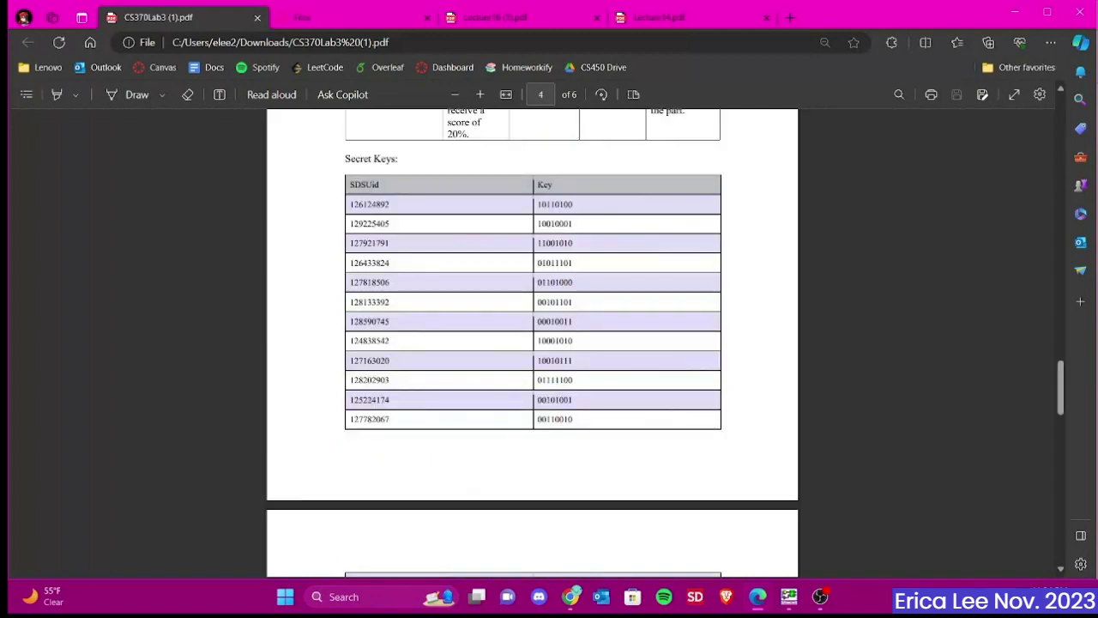
{"action": "scroll", "coordinate": [595, 260], "scroll_direction": "down", "scroll_amount": 1}
{"action": "scroll", "coordinate": [532, 343], "scroll_direction": "down", "scroll_amount": 5}
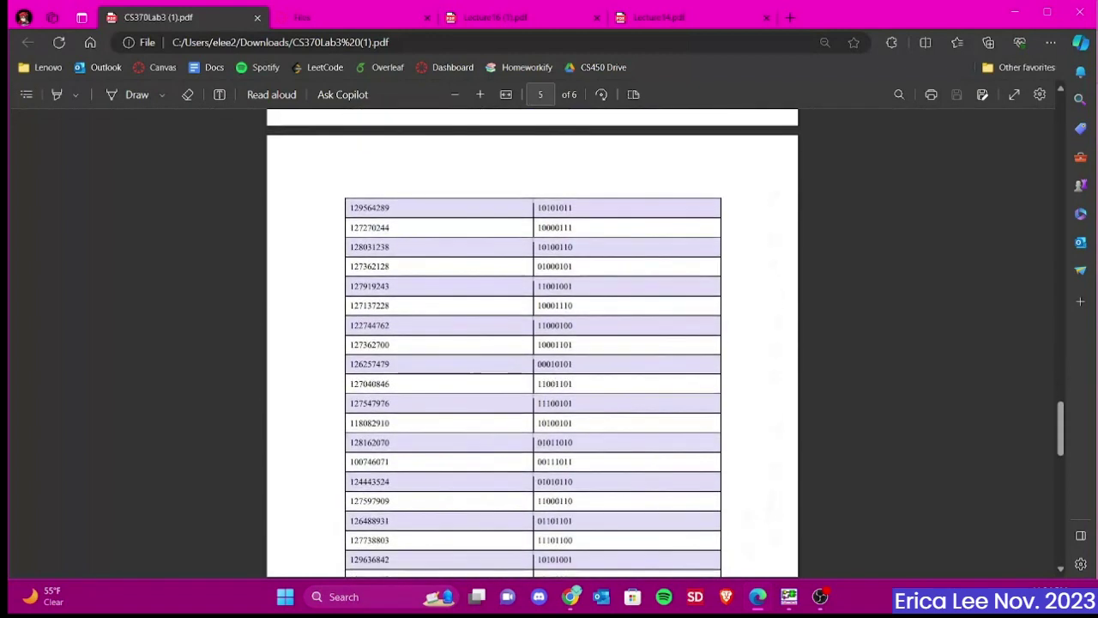
{"action": "scroll", "coordinate": [532, 344], "scroll_direction": "down", "scroll_amount": 5}
{"action": "scroll", "coordinate": [532, 343], "scroll_direction": "up", "scroll_amount": 8}
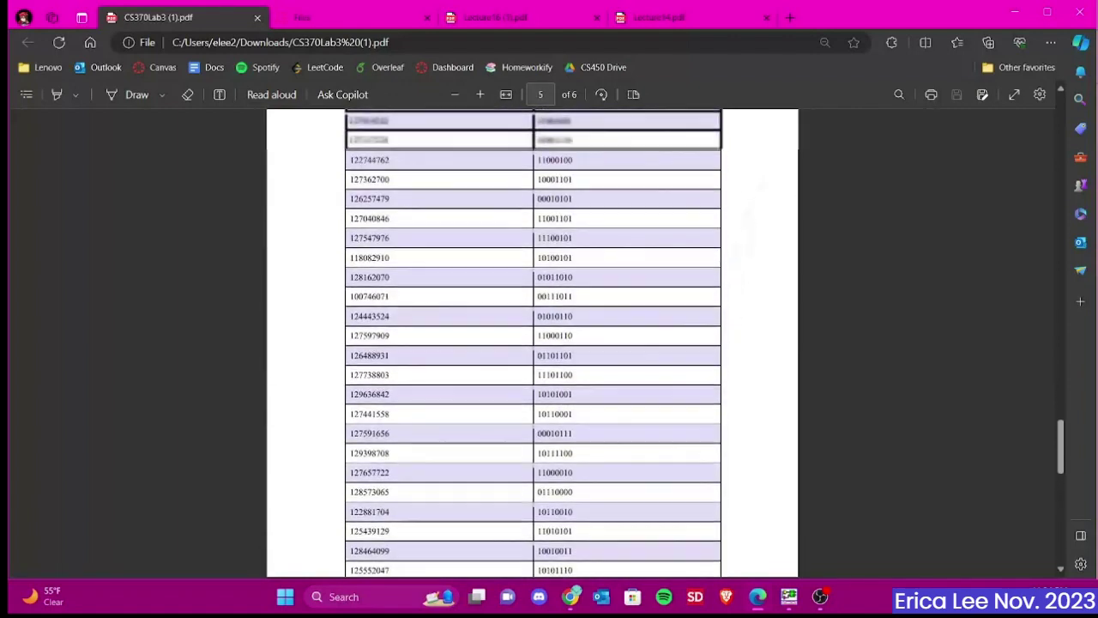
{"action": "scroll", "coordinate": [391, 263], "scroll_direction": "up", "scroll_amount": 4}
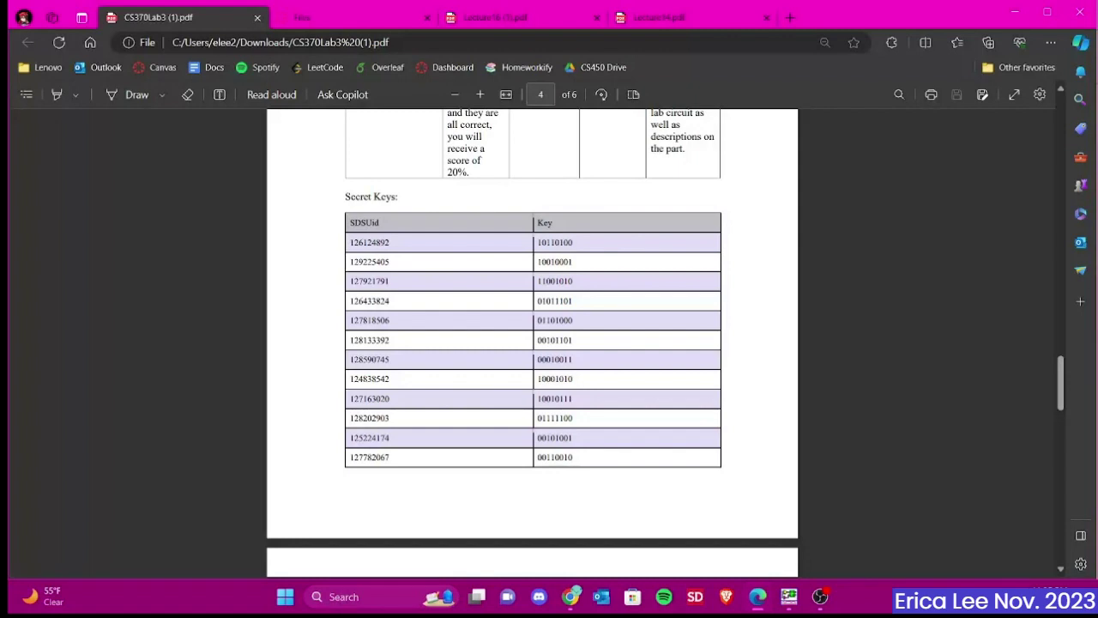
{"action": "key", "text": "Home"}
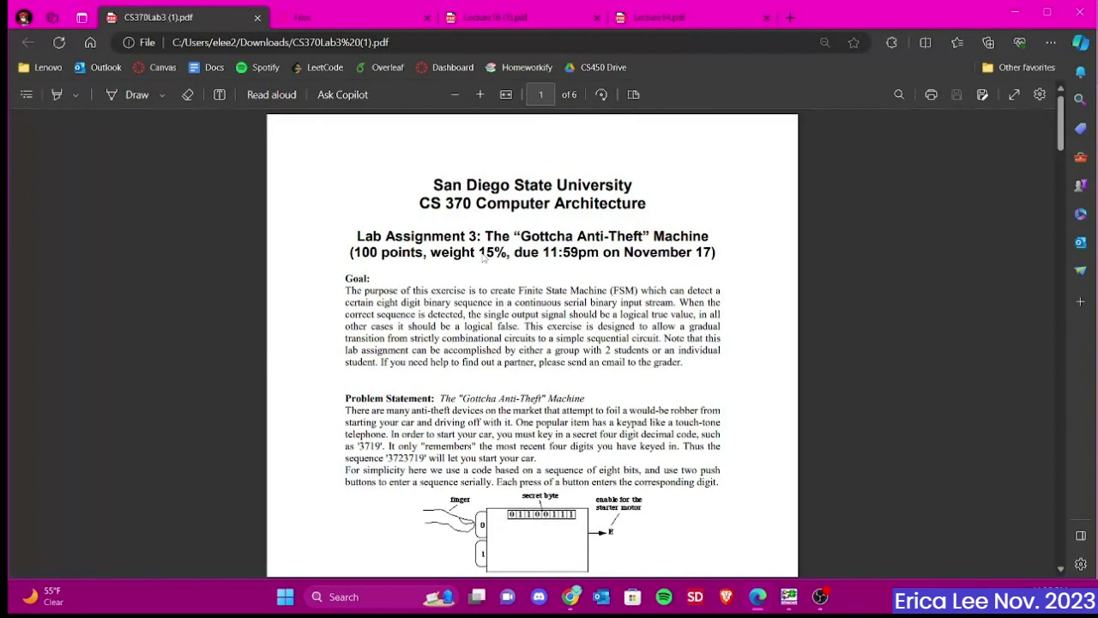
- Review the Recognize 1101 state-diagram slide 12 in Lecture14, then switch to LogicWorks
{"action": "left_click", "coordinate": [659, 17]}
{"action": "scroll", "coordinate": [532, 343], "scroll_direction": "up", "scroll_amount": 5}
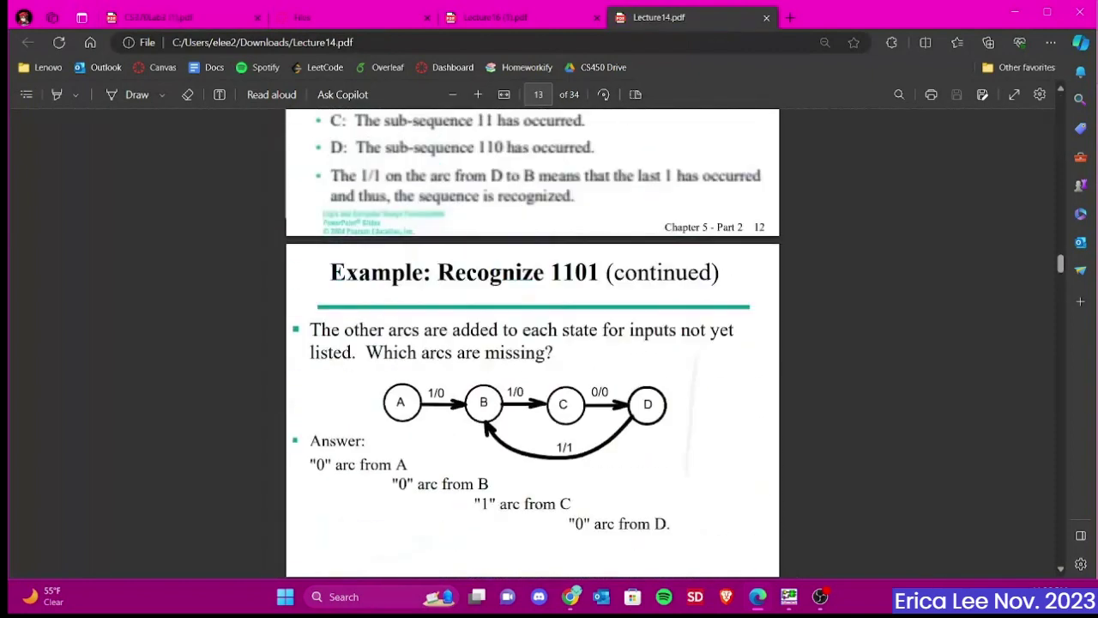
{"action": "scroll", "coordinate": [532, 343], "scroll_direction": "up", "scroll_amount": 5}
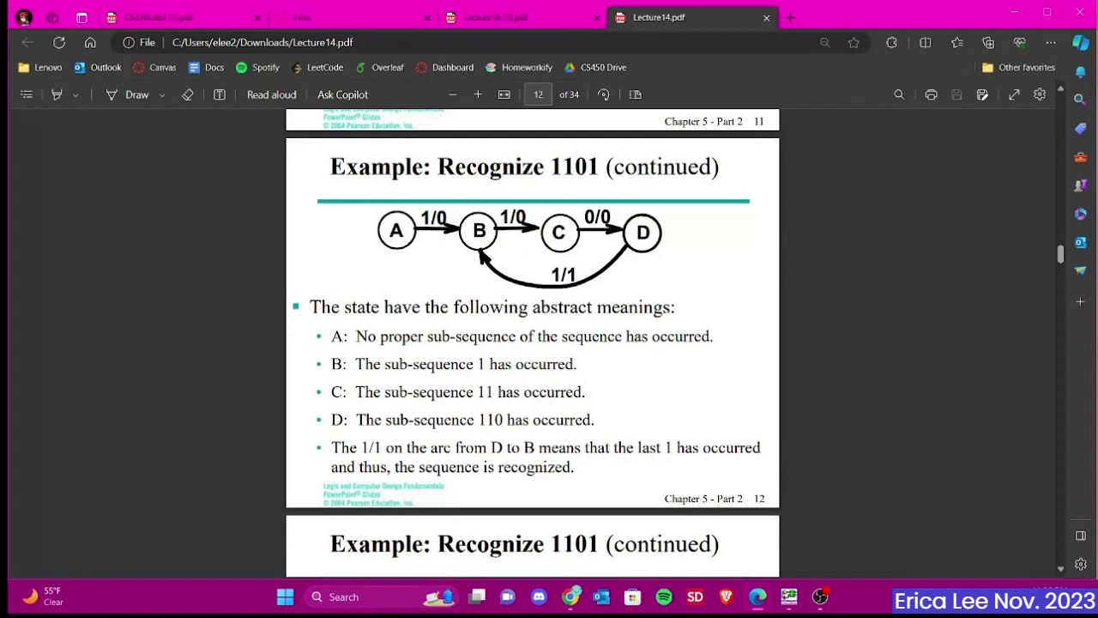
{"action": "key", "text": "alt+Tab"}
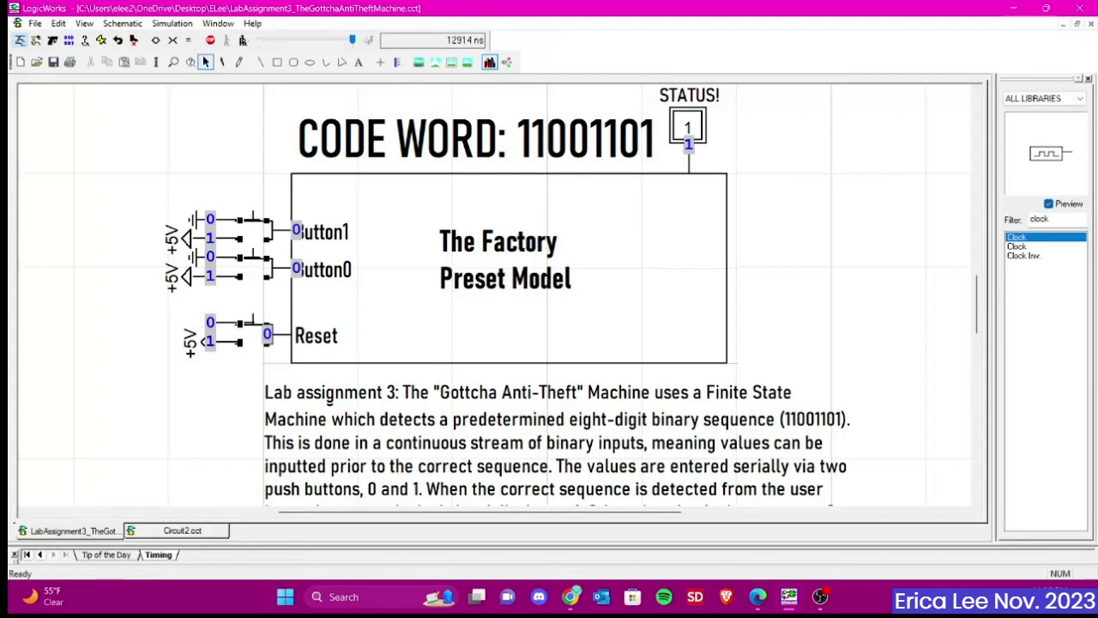
- Reset the Factory Preset Model and enter bits 1, 0, 1 so STATUS reads 1
{"action": "left_click", "coordinate": [509, 309]}
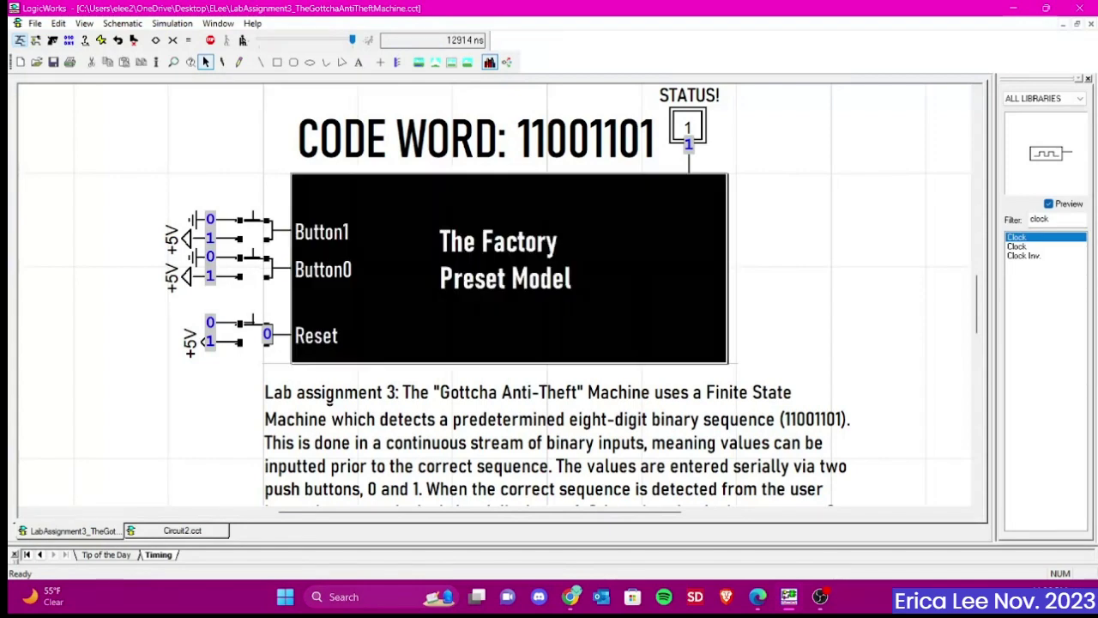
{"action": "key", "text": "Escape"}
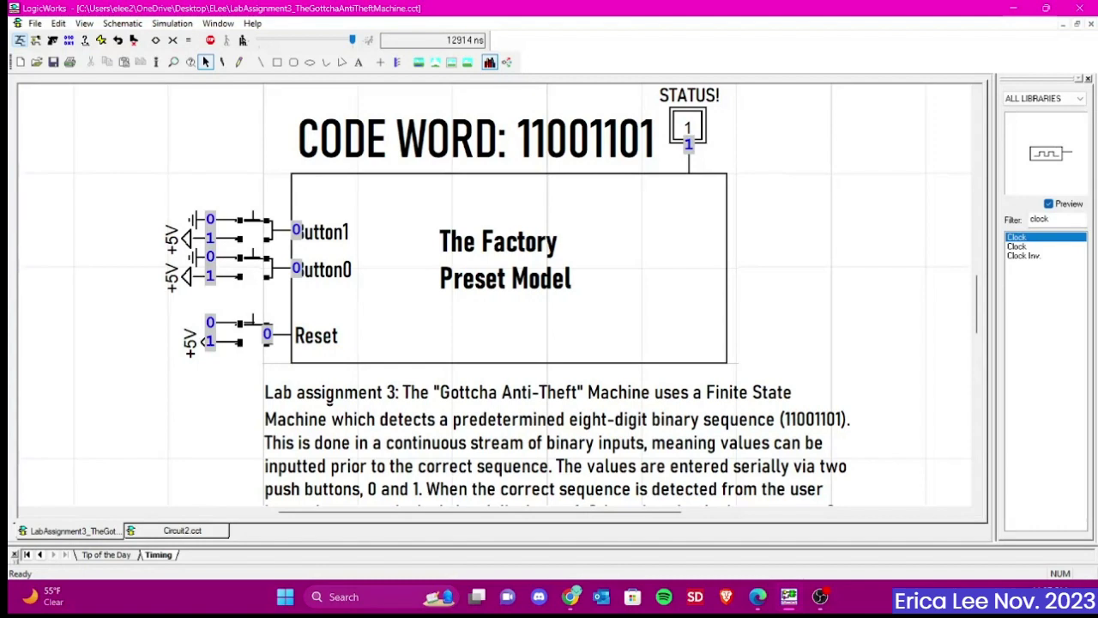
{"action": "left_click", "coordinate": [253, 324]}
{"action": "left_click", "coordinate": [253, 216]}
{"action": "left_click", "coordinate": [253, 255]}
{"action": "left_click", "coordinate": [253, 217]}
{"action": "key", "text": "alt+Tab"}
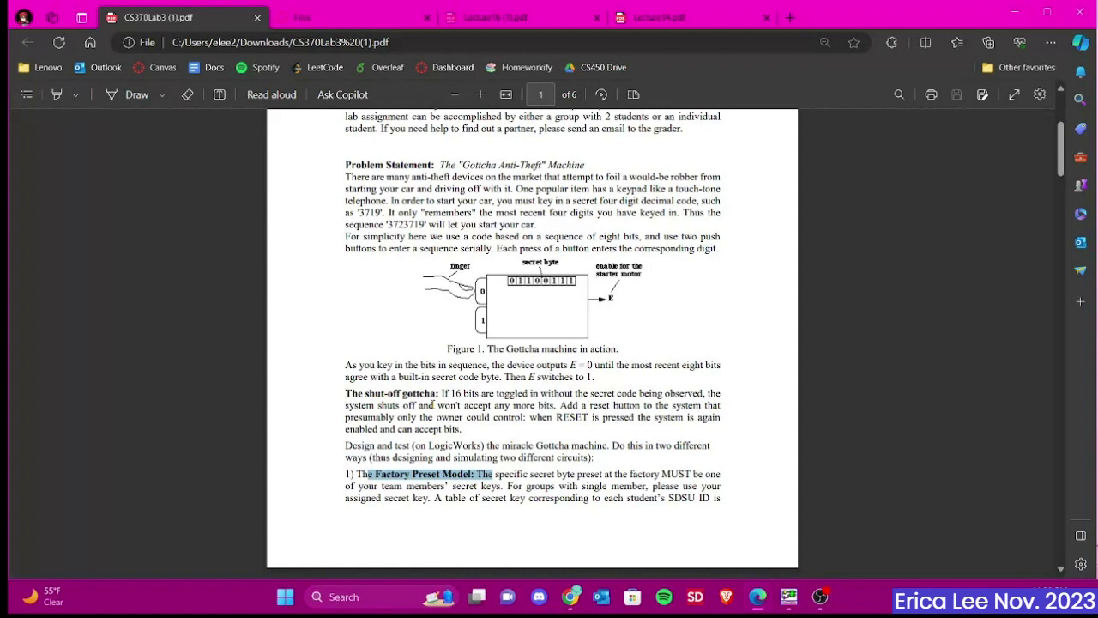
- Highlight the Lab 3 shut-off paragraph and compare it with Lecture16's 16-bit Lock slide
{"action": "left_click", "coordinate": [541, 18]}
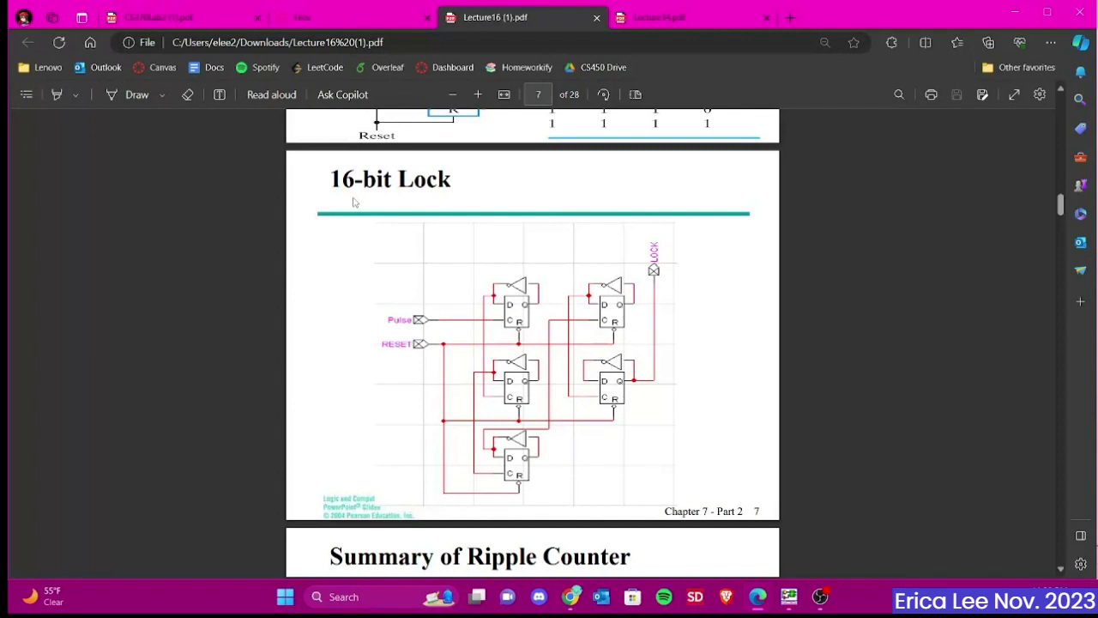
{"action": "key", "text": "ctrl+1"}
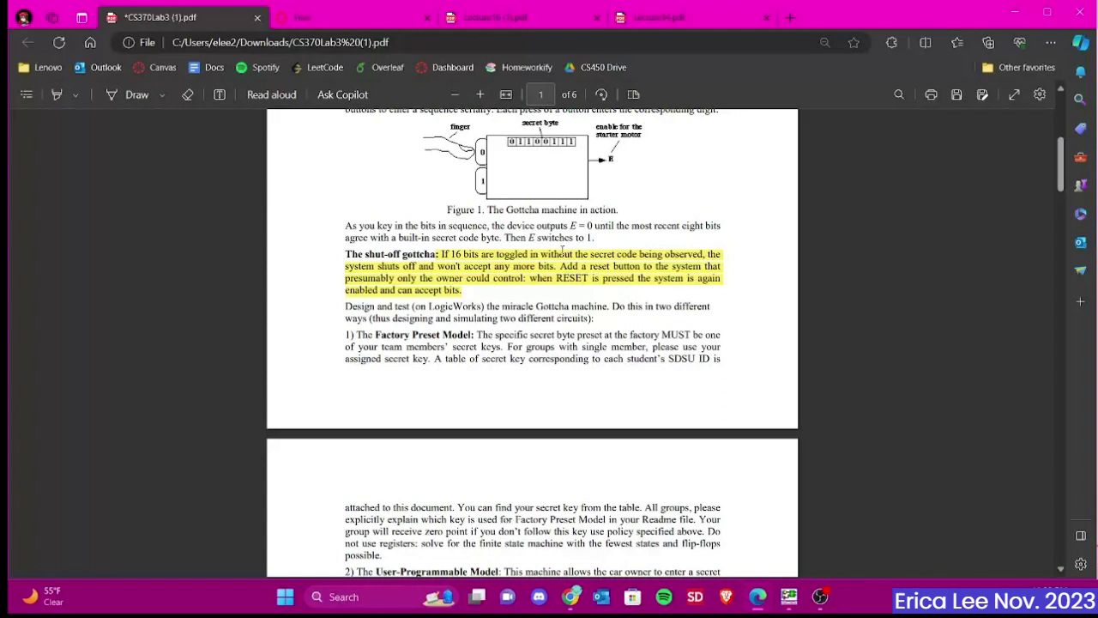
{"action": "left_click", "coordinate": [513, 19]}
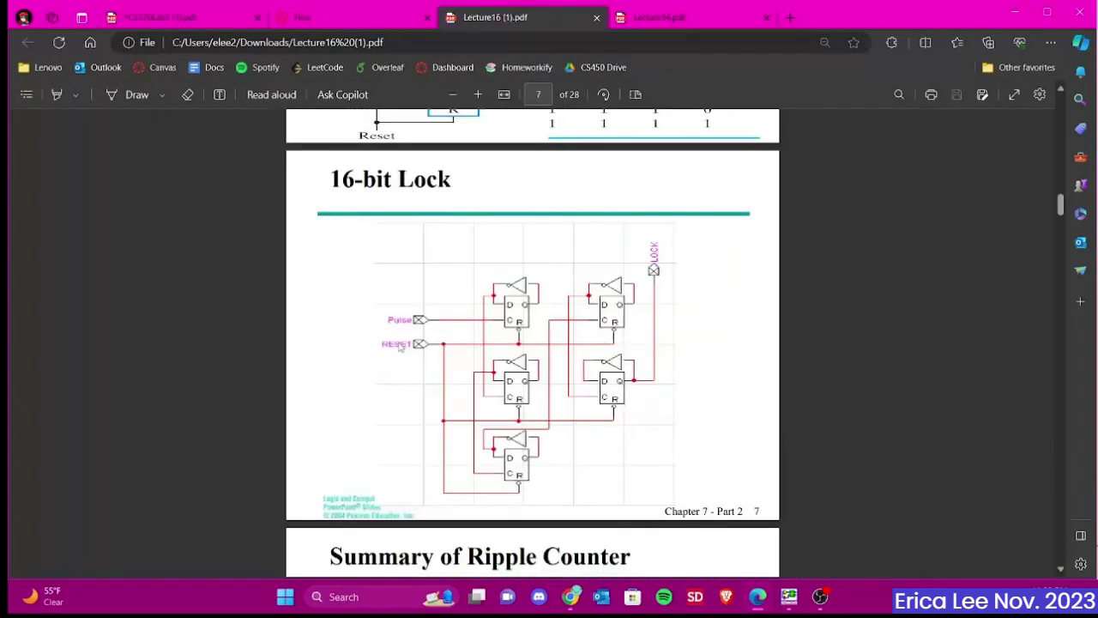
- Reset the machine and enter the bits 1, 0, 1, 1, 1, 0
{"action": "left_click", "coordinate": [789, 596]}
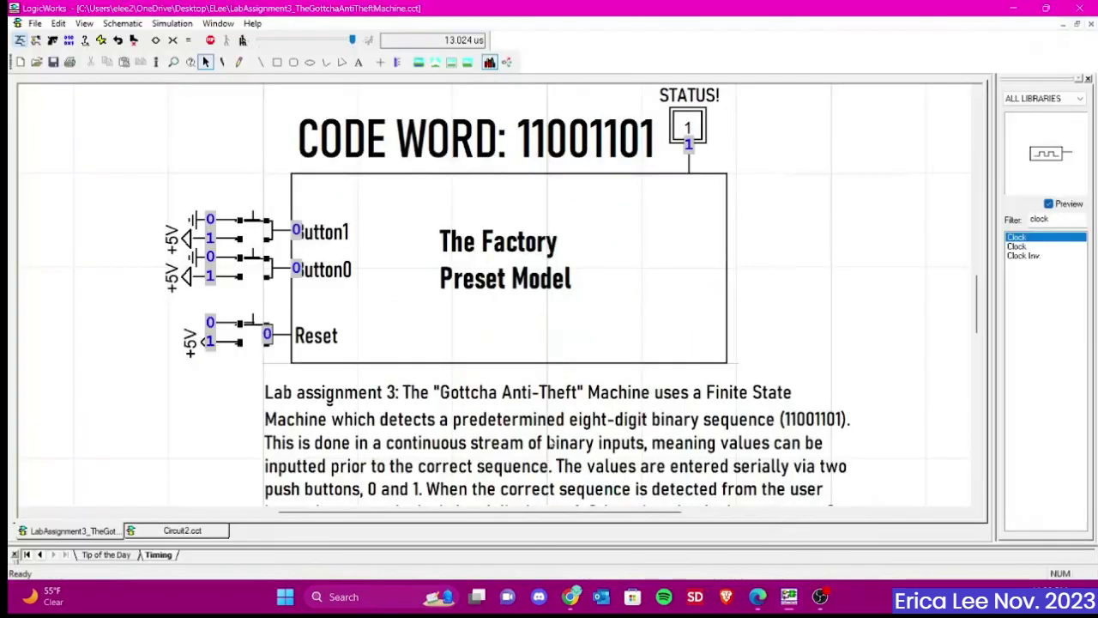
{"action": "left_click", "coordinate": [249, 331]}
{"action": "key", "text": "alt+Tab"}
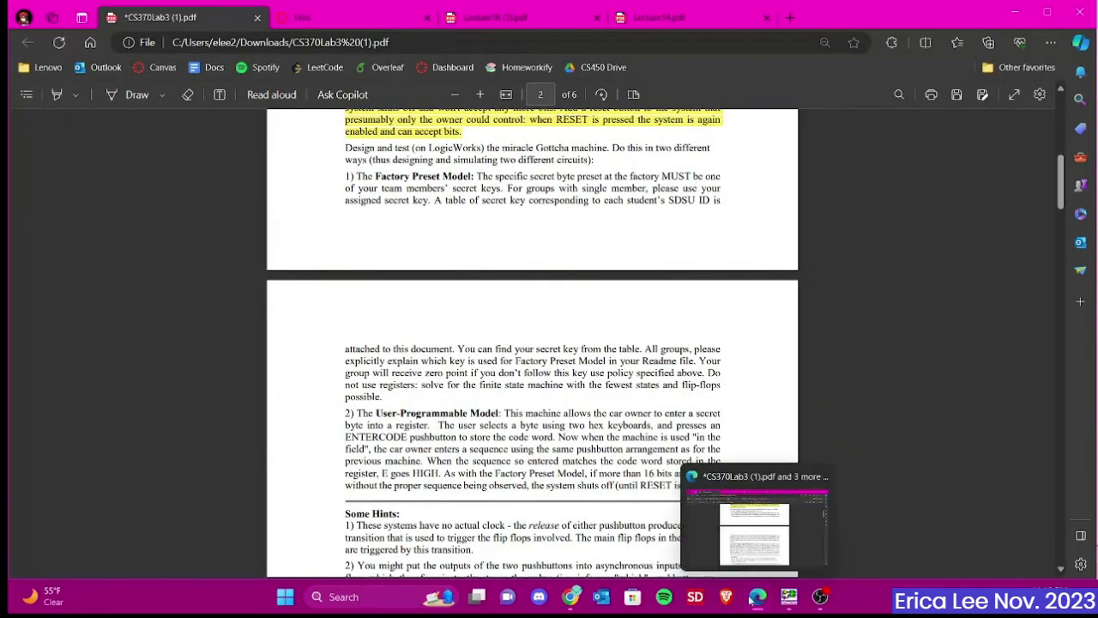
{"action": "left_click", "coordinate": [788, 596]}
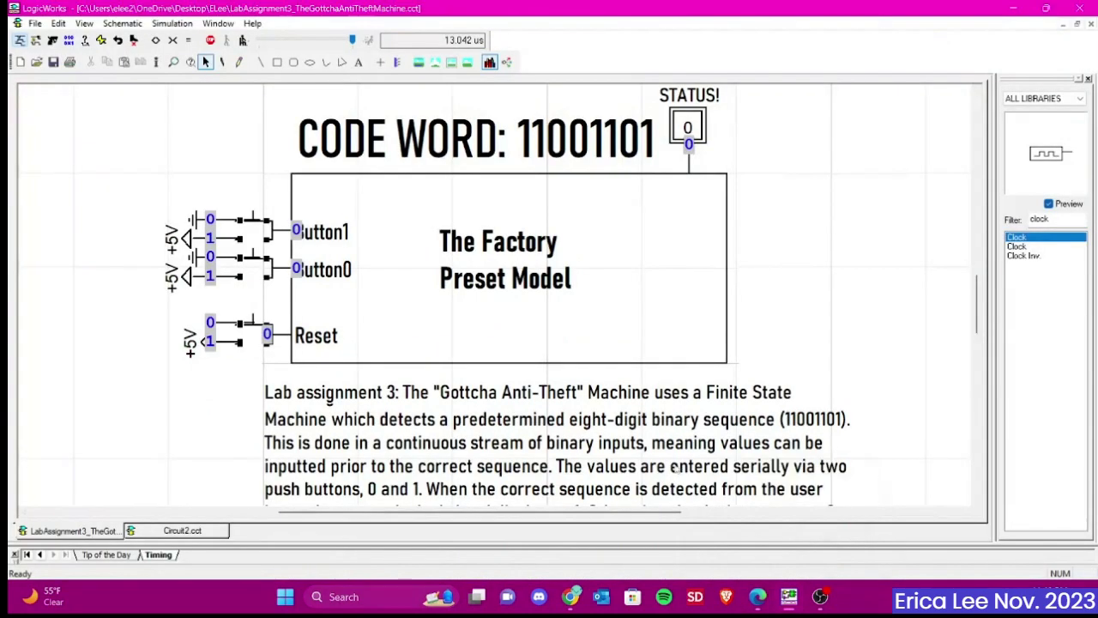
{"action": "left_click", "coordinate": [245, 227]}
{"action": "left_click", "coordinate": [252, 262]}
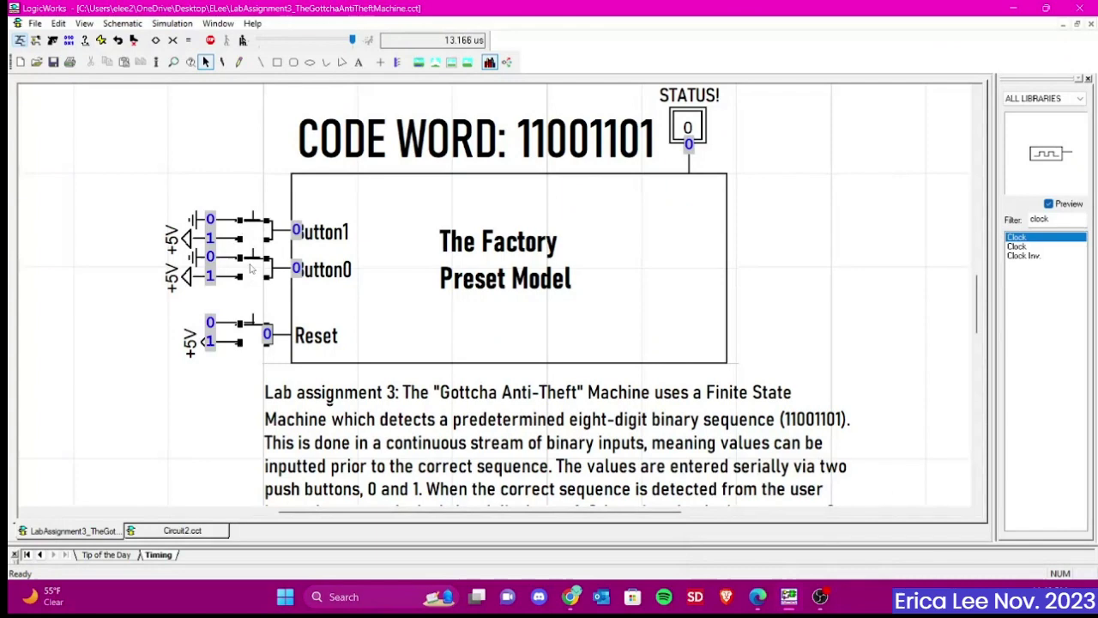
{"action": "left_click", "coordinate": [254, 239]}
{"action": "left_click", "coordinate": [253, 238]}
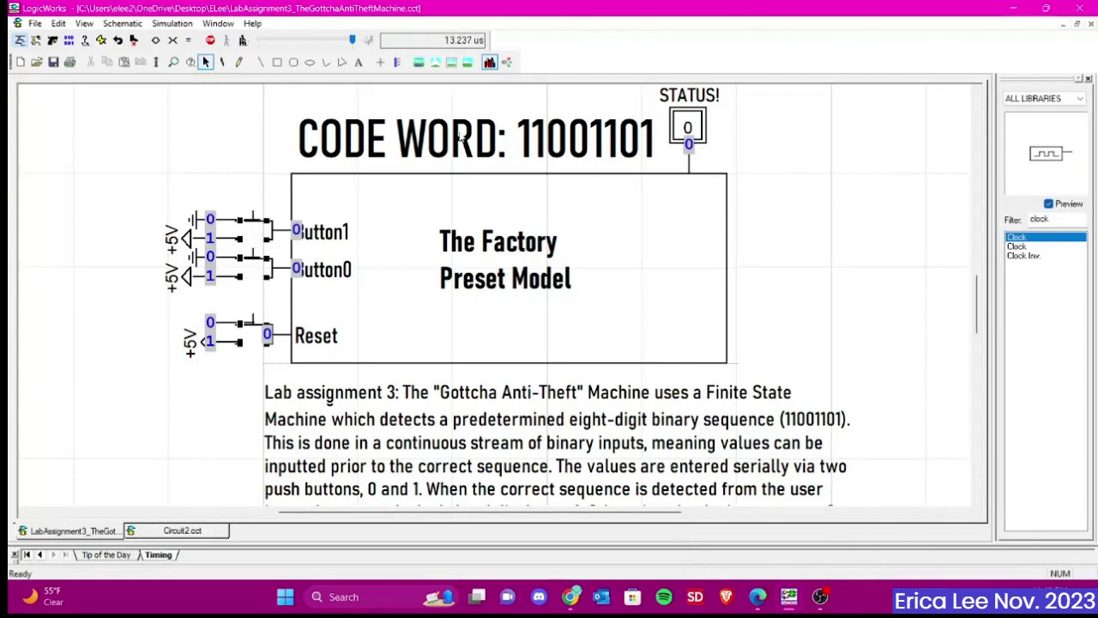
{"action": "left_click", "coordinate": [255, 229]}
{"action": "left_click", "coordinate": [257, 264]}
- Reset again and enter 1, 0, 1, 1 so STATUS reads 1
{"action": "left_click", "coordinate": [255, 338]}
{"action": "left_click", "coordinate": [253, 230]}
{"action": "left_click", "coordinate": [255, 269]}
{"action": "left_click", "coordinate": [254, 231]}
{"action": "left_click", "coordinate": [254, 230]}
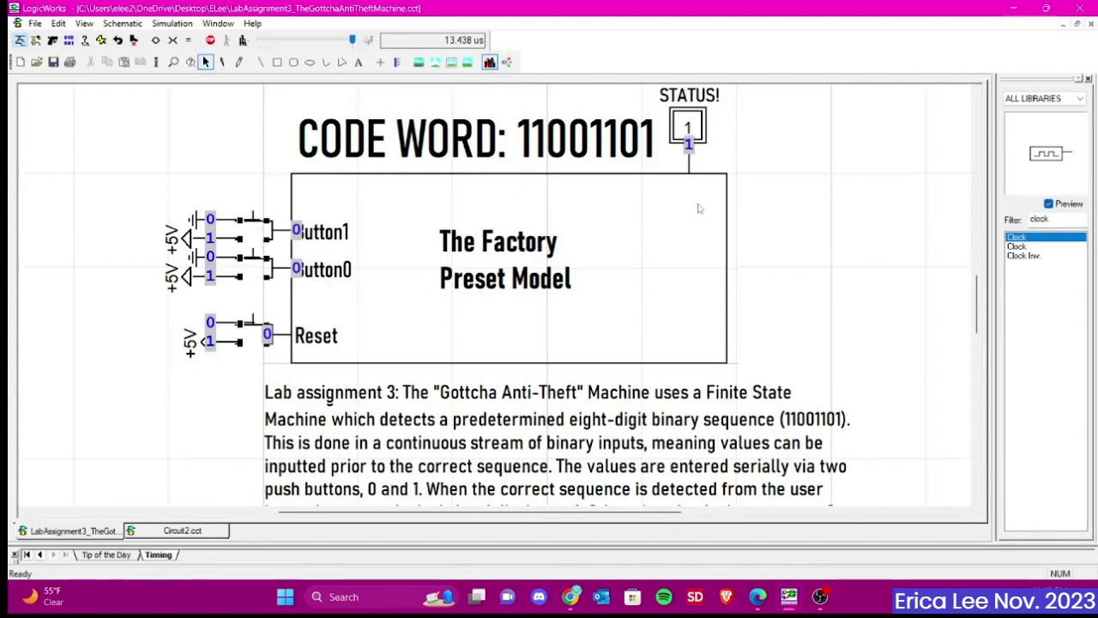
{"action": "key", "text": "alt+Tab"}
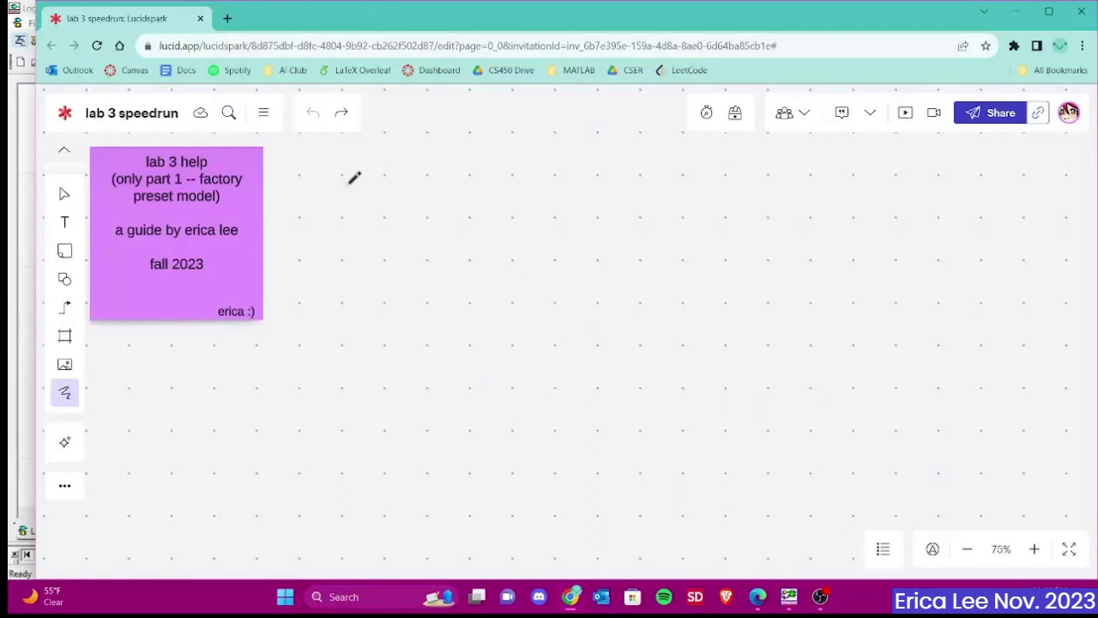
- Handwrite the SD → ST → K-MAPS design flow beside the sticky note
{"action": "mouse_move", "coordinate": [424, 163]}
{"action": "left_mouse_down"}
{"action": "mouse_move", "coordinate": [391, 176]}
{"action": "mouse_move", "coordinate": [386, 208]}
{"action": "left_mouse_up"}
{"action": "left_click_drag", "start_coordinate": [432, 166], "coordinate": [431, 204]}
{"action": "mouse_move", "coordinate": [429, 163]}
{"action": "left_mouse_down"}
{"action": "mouse_move", "coordinate": [435, 202]}
{"action": "mouse_move", "coordinate": [454, 176]}
{"action": "mouse_move", "coordinate": [427, 206]}
{"action": "left_mouse_up"}
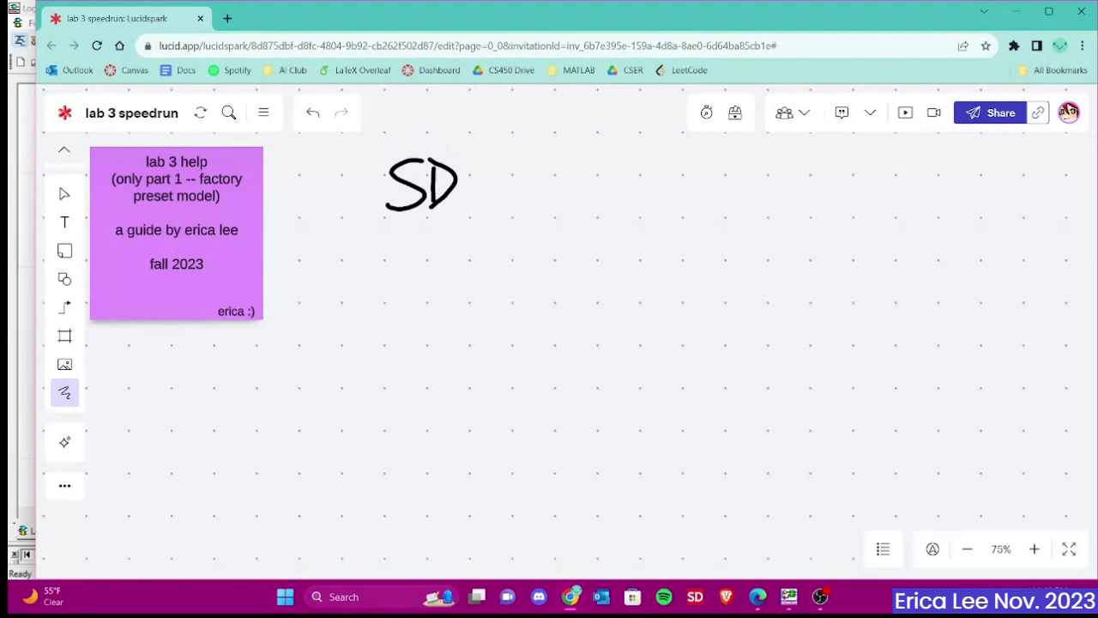
{"action": "mouse_move", "coordinate": [472, 178]}
{"action": "left_mouse_down"}
{"action": "mouse_move", "coordinate": [496, 179]}
{"action": "mouse_move", "coordinate": [492, 192]}
{"action": "left_mouse_up"}
{"action": "mouse_move", "coordinate": [568, 161]}
{"action": "left_mouse_down"}
{"action": "mouse_move", "coordinate": [534, 199]}
{"action": "mouse_move", "coordinate": [619, 157]}
{"action": "mouse_move", "coordinate": [598, 203]}
{"action": "left_mouse_up"}
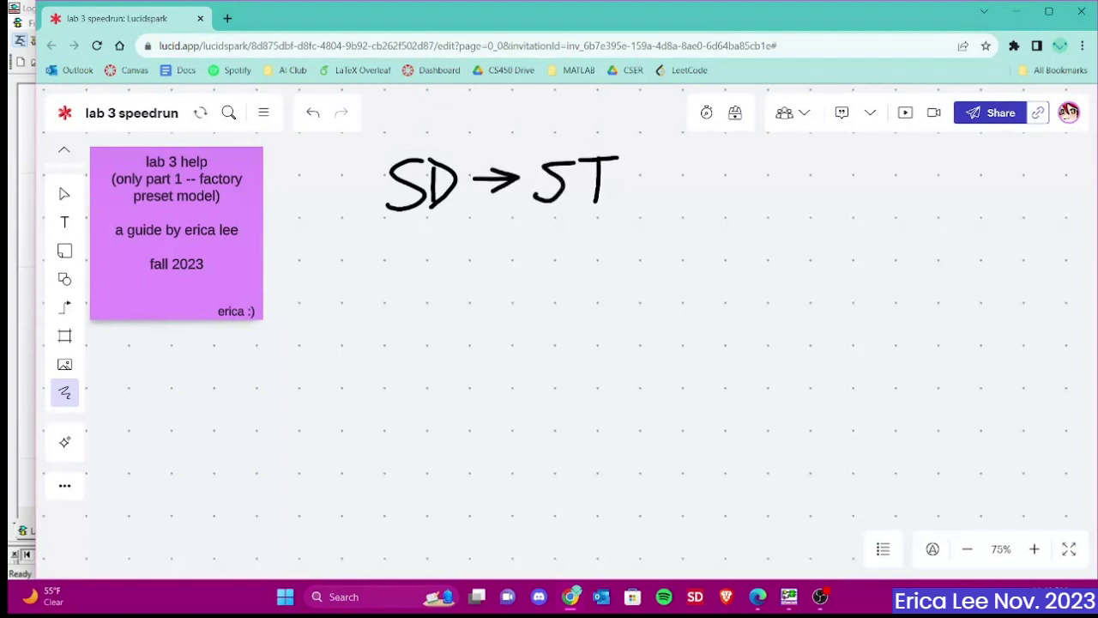
{"action": "left_click_drag", "start_coordinate": [387, 209], "coordinate": [469, 208]}
{"action": "key", "text": "ctrl+z"}
{"action": "mouse_move", "coordinate": [633, 180]}
{"action": "left_mouse_down"}
{"action": "mouse_move", "coordinate": [686, 176]}
{"action": "mouse_move", "coordinate": [666, 191]}
{"action": "left_mouse_up"}
{"action": "left_click_drag", "start_coordinate": [711, 163], "coordinate": [699, 208]}
{"action": "mouse_move", "coordinate": [735, 166]}
{"action": "left_mouse_down"}
{"action": "mouse_move", "coordinate": [707, 183]}
{"action": "mouse_move", "coordinate": [752, 178]}
{"action": "left_mouse_up"}
{"action": "mouse_move", "coordinate": [754, 202]}
{"action": "left_mouse_down"}
{"action": "mouse_move", "coordinate": [767, 174]}
{"action": "mouse_move", "coordinate": [781, 194]}
{"action": "mouse_move", "coordinate": [792, 177]}
{"action": "mouse_move", "coordinate": [819, 203]}
{"action": "left_mouse_up"}
{"action": "mouse_move", "coordinate": [792, 189]}
{"action": "left_mouse_down"}
{"action": "mouse_move", "coordinate": [806, 187]}
{"action": "mouse_move", "coordinate": [811, 212]}
{"action": "left_mouse_up"}
{"action": "mouse_move", "coordinate": [819, 173]}
{"action": "left_mouse_down"}
{"action": "mouse_move", "coordinate": [866, 170]}
{"action": "mouse_move", "coordinate": [855, 204]}
{"action": "mouse_move", "coordinate": [895, 189]}
{"action": "mouse_move", "coordinate": [888, 222]}
{"action": "mouse_move", "coordinate": [915, 206]}
{"action": "left_mouse_up"}
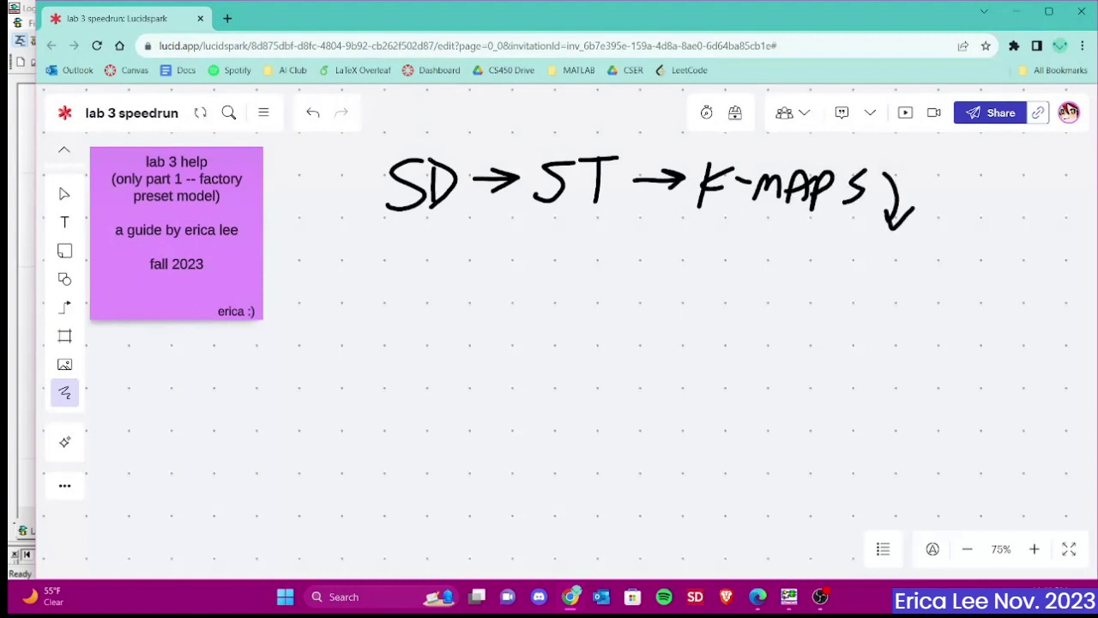
- Write EQN below K-MAPS with an arrow down to CIRCUIT
{"action": "mouse_move", "coordinate": [863, 244]}
{"action": "left_mouse_down"}
{"action": "mouse_move", "coordinate": [850, 268]}
{"action": "mouse_move", "coordinate": [877, 268]}
{"action": "mouse_move", "coordinate": [876, 257]}
{"action": "left_mouse_up"}
{"action": "mouse_move", "coordinate": [897, 247]}
{"action": "left_mouse_down"}
{"action": "mouse_move", "coordinate": [886, 262]}
{"action": "mouse_move", "coordinate": [917, 257]}
{"action": "left_mouse_up"}
{"action": "mouse_move", "coordinate": [903, 259]}
{"action": "left_mouse_down"}
{"action": "mouse_move", "coordinate": [920, 273]}
{"action": "mouse_move", "coordinate": [953, 250]}
{"action": "left_mouse_up"}
{"action": "left_click_drag", "start_coordinate": [891, 290], "coordinate": [893, 333]}
{"action": "mouse_move", "coordinate": [882, 317]}
{"action": "left_mouse_down"}
{"action": "mouse_move", "coordinate": [894, 337]}
{"action": "mouse_move", "coordinate": [908, 319]}
{"action": "left_mouse_up"}
{"action": "mouse_move", "coordinate": [877, 356]}
{"action": "left_mouse_down"}
{"action": "mouse_move", "coordinate": [877, 379]}
{"action": "mouse_move", "coordinate": [891, 377]}
{"action": "left_mouse_up"}
{"action": "mouse_move", "coordinate": [905, 359]}
{"action": "left_mouse_down"}
{"action": "mouse_move", "coordinate": [905, 379]}
{"action": "mouse_move", "coordinate": [945, 381]}
{"action": "left_mouse_up"}
{"action": "mouse_move", "coordinate": [954, 359]}
{"action": "left_mouse_down"}
{"action": "mouse_move", "coordinate": [965, 380]}
{"action": "mouse_move", "coordinate": [973, 359]}
{"action": "left_mouse_up"}
{"action": "left_click_drag", "start_coordinate": [980, 367], "coordinate": [980, 383]}
{"action": "left_click_drag", "start_coordinate": [995, 351], "coordinate": [995, 383]}
{"action": "left_click_drag", "start_coordinate": [985, 365], "coordinate": [1021, 364]}
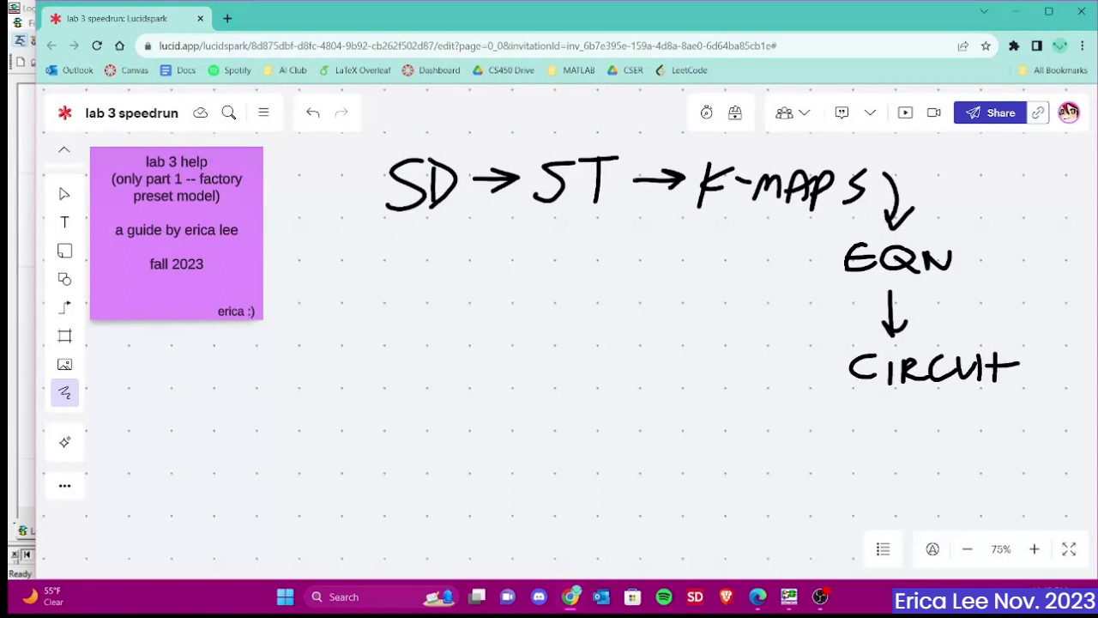
- Write '8 bit' below the design flow
{"action": "mouse_move", "coordinate": [442, 319]}
{"action": "left_mouse_down"}
{"action": "mouse_move", "coordinate": [411, 360]}
{"action": "mouse_move", "coordinate": [445, 324]}
{"action": "left_mouse_up"}
{"action": "mouse_move", "coordinate": [477, 311]}
{"action": "left_mouse_down"}
{"action": "mouse_move", "coordinate": [492, 340]}
{"action": "mouse_move", "coordinate": [481, 369]}
{"action": "left_mouse_up"}
{"action": "mouse_move", "coordinate": [508, 341]}
{"action": "left_mouse_down"}
{"action": "mouse_move", "coordinate": [476, 365]}
{"action": "mouse_move", "coordinate": [508, 367]}
{"action": "left_mouse_up"}
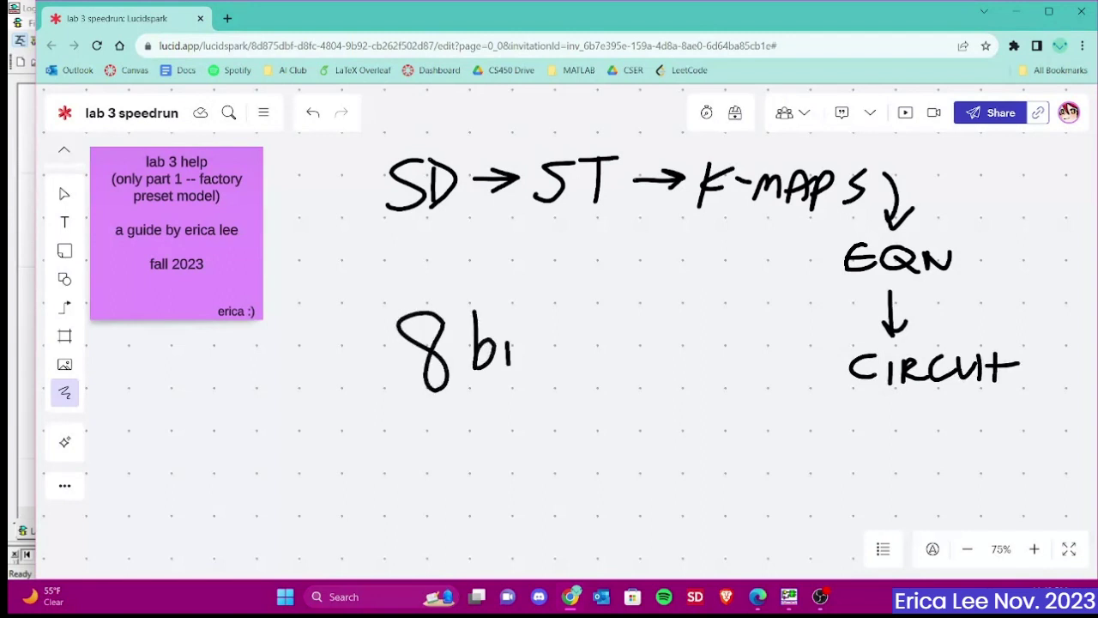
{"action": "left_click", "coordinate": [508, 320]}
{"action": "mouse_move", "coordinate": [532, 310]}
{"action": "left_mouse_down"}
{"action": "mouse_move", "coordinate": [534, 360]}
{"action": "mouse_move", "coordinate": [551, 358]}
{"action": "left_mouse_up"}
{"action": "left_click_drag", "start_coordinate": [519, 342], "coordinate": [554, 333]}
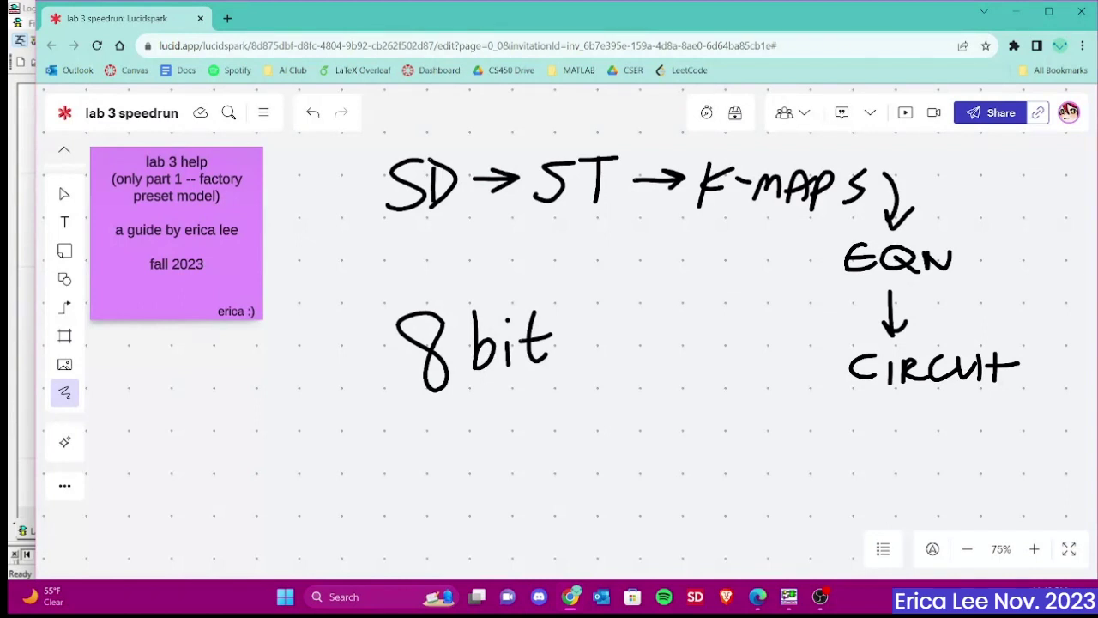
- Sketch state S0 (000) with an arrow to state S7 (111)
{"action": "mouse_move", "coordinate": [382, 434]}
{"action": "left_mouse_down"}
{"action": "mouse_move", "coordinate": [355, 440]}
{"action": "mouse_move", "coordinate": [404, 429]}
{"action": "mouse_move", "coordinate": [365, 496]}
{"action": "mouse_move", "coordinate": [356, 487]}
{"action": "left_mouse_up"}
{"action": "mouse_move", "coordinate": [400, 462]}
{"action": "left_mouse_down"}
{"action": "mouse_move", "coordinate": [374, 496]}
{"action": "mouse_move", "coordinate": [357, 490]}
{"action": "mouse_move", "coordinate": [399, 489]}
{"action": "left_mouse_up"}
{"action": "mouse_move", "coordinate": [352, 529]}
{"action": "left_mouse_down"}
{"action": "mouse_move", "coordinate": [354, 551]}
{"action": "mouse_move", "coordinate": [386, 526]}
{"action": "mouse_move", "coordinate": [415, 523]}
{"action": "left_mouse_up"}
{"action": "mouse_move", "coordinate": [458, 479]}
{"action": "left_mouse_down"}
{"action": "mouse_move", "coordinate": [549, 485]}
{"action": "mouse_move", "coordinate": [615, 469]}
{"action": "left_mouse_up"}
{"action": "left_click_drag", "start_coordinate": [590, 467], "coordinate": [587, 491]}
{"action": "mouse_move", "coordinate": [690, 431]}
{"action": "left_mouse_down"}
{"action": "mouse_move", "coordinate": [723, 497]}
{"action": "mouse_move", "coordinate": [690, 431]}
{"action": "left_mouse_up"}
{"action": "left_click_drag", "start_coordinate": [695, 450], "coordinate": [667, 487]}
{"action": "mouse_move", "coordinate": [692, 465]}
{"action": "left_mouse_down"}
{"action": "mouse_move", "coordinate": [711, 468]}
{"action": "mouse_move", "coordinate": [702, 494]}
{"action": "left_mouse_up"}
{"action": "left_click_drag", "start_coordinate": [674, 510], "coordinate": [675, 542]}
{"action": "mouse_move", "coordinate": [695, 516]}
{"action": "left_mouse_down"}
{"action": "mouse_move", "coordinate": [697, 545]}
{"action": "mouse_move", "coordinate": [713, 543]}
{"action": "left_mouse_up"}
- Underline the ones beneath S7 and write the note '3 D FlipFlop'
{"action": "scroll", "coordinate": [516, 346], "scroll_direction": "down", "scroll_amount": 5}
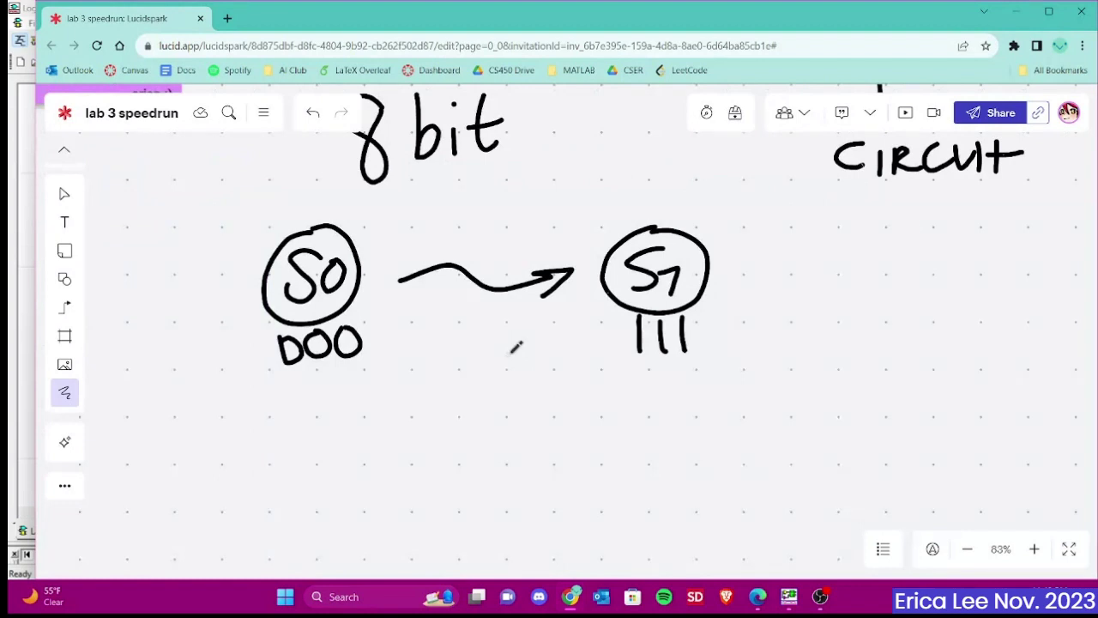
{"action": "mouse_move", "coordinate": [637, 358]}
{"action": "left_mouse_down"}
{"action": "mouse_move", "coordinate": [629, 358]}
{"action": "mouse_move", "coordinate": [694, 365]}
{"action": "left_mouse_up"}
{"action": "mouse_move", "coordinate": [460, 438]}
{"action": "left_mouse_down"}
{"action": "mouse_move", "coordinate": [494, 480]}
{"action": "mouse_move", "coordinate": [472, 504]}
{"action": "left_mouse_up"}
{"action": "left_click_drag", "start_coordinate": [577, 452], "coordinate": [566, 493]}
{"action": "left_click_drag", "start_coordinate": [568, 433], "coordinate": [571, 491]}
{"action": "left_click_drag", "start_coordinate": [635, 442], "coordinate": [638, 485]}
{"action": "mouse_move", "coordinate": [627, 439]}
{"action": "left_mouse_down"}
{"action": "mouse_move", "coordinate": [639, 483]}
{"action": "mouse_move", "coordinate": [671, 431]}
{"action": "left_mouse_up"}
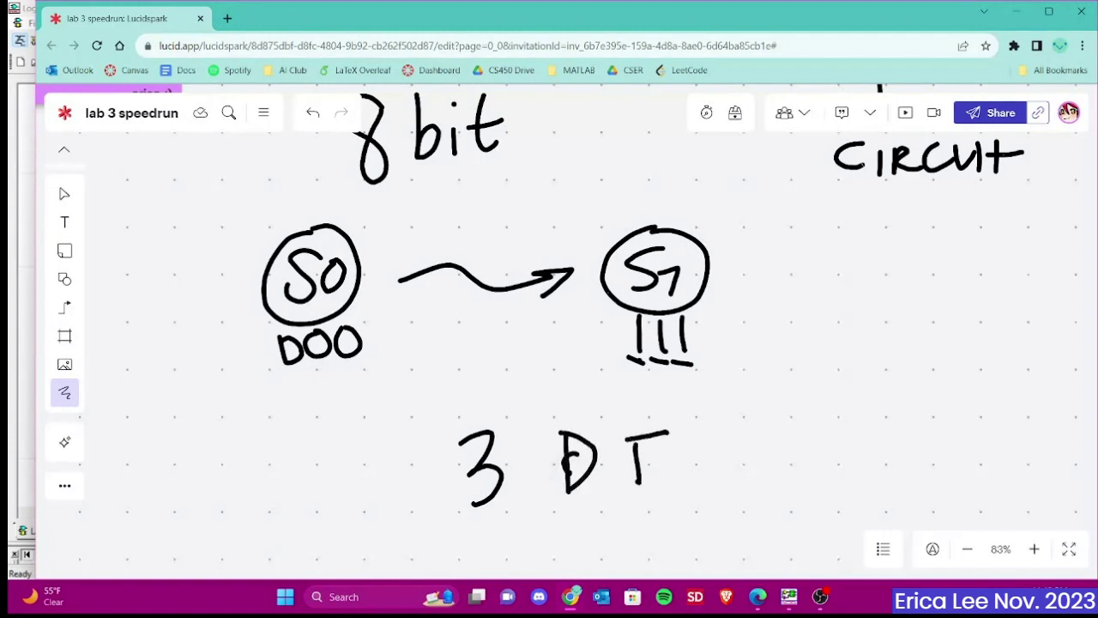
{"action": "left_click_drag", "start_coordinate": [639, 464], "coordinate": [674, 453]}
{"action": "mouse_move", "coordinate": [682, 426]}
{"action": "left_mouse_down"}
{"action": "mouse_move", "coordinate": [673, 454]}
{"action": "mouse_move", "coordinate": [705, 448]}
{"action": "mouse_move", "coordinate": [704, 473]}
{"action": "left_mouse_up"}
{"action": "mouse_move", "coordinate": [726, 443]}
{"action": "left_mouse_down"}
{"action": "mouse_move", "coordinate": [703, 468]}
{"action": "mouse_move", "coordinate": [731, 465]}
{"action": "left_mouse_up"}
{"action": "left_click_drag", "start_coordinate": [774, 431], "coordinate": [776, 474]}
{"action": "mouse_move", "coordinate": [776, 436]}
{"action": "left_mouse_down"}
{"action": "mouse_move", "coordinate": [778, 470]}
{"action": "mouse_move", "coordinate": [800, 446]}
{"action": "left_mouse_up"}
{"action": "left_click_drag", "start_coordinate": [824, 417], "coordinate": [812, 471]}
{"action": "mouse_move", "coordinate": [837, 445]}
{"action": "left_mouse_down"}
{"action": "mouse_move", "coordinate": [856, 457]}
{"action": "mouse_move", "coordinate": [845, 435]}
{"action": "left_mouse_up"}
{"action": "mouse_move", "coordinate": [875, 436]}
{"action": "left_mouse_down"}
{"action": "mouse_move", "coordinate": [879, 480]}
{"action": "mouse_move", "coordinate": [883, 460]}
{"action": "left_mouse_up"}
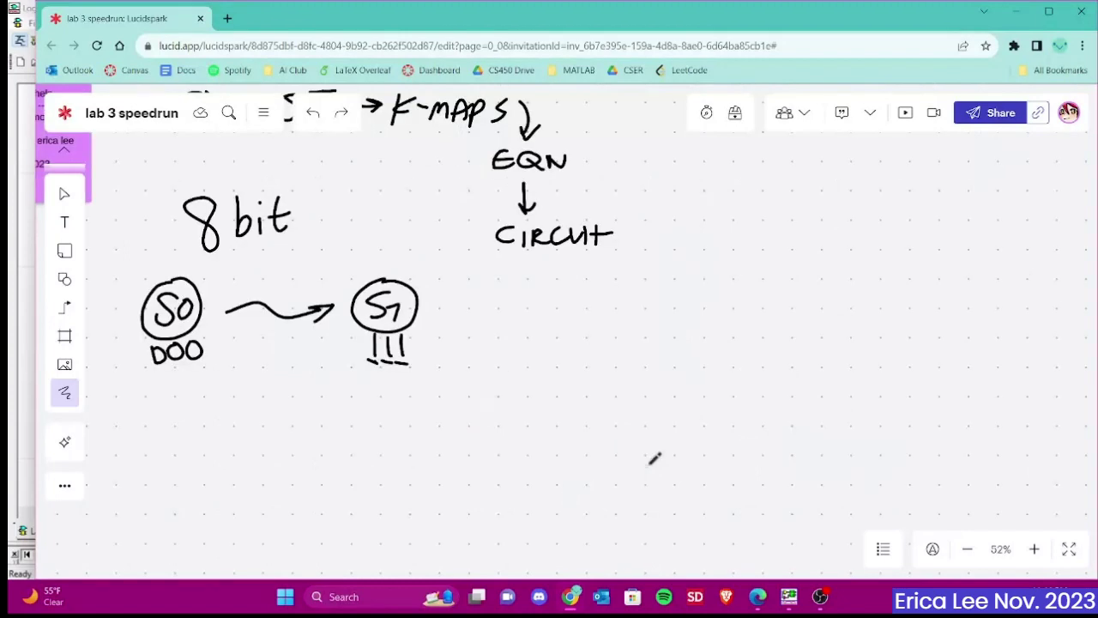
- Draw three stacked flip-flop boxes on the right side of the board
{"action": "mouse_move", "coordinate": [812, 254]}
{"action": "left_mouse_down"}
{"action": "mouse_move", "coordinate": [815, 349]}
{"action": "mouse_move", "coordinate": [878, 343]}
{"action": "mouse_move", "coordinate": [822, 351]}
{"action": "left_mouse_up"}
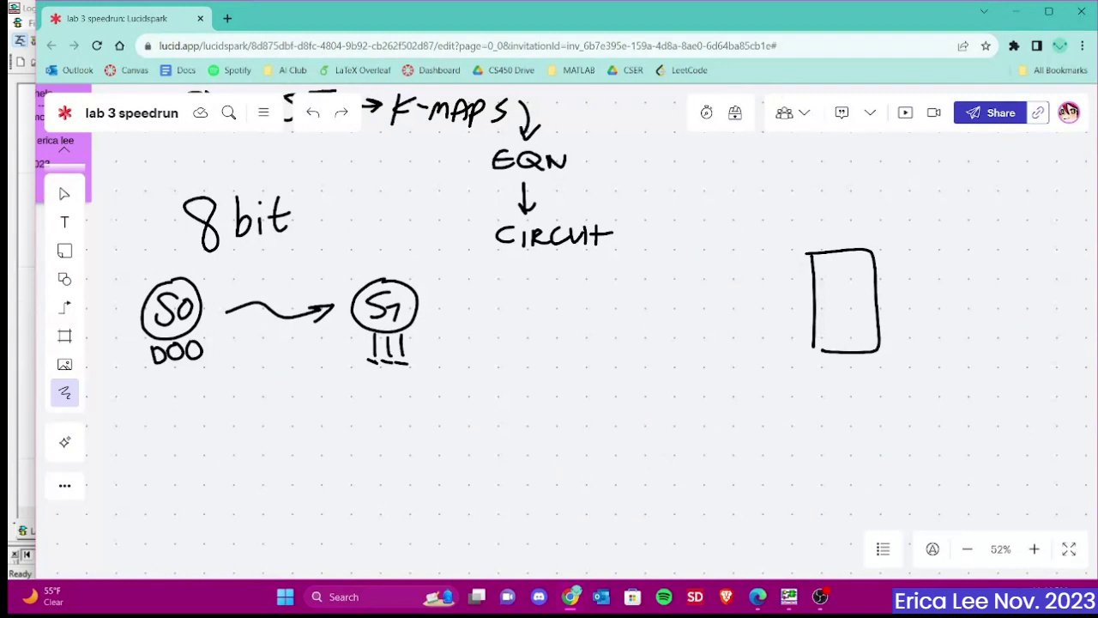
{"action": "mouse_move", "coordinate": [815, 393]}
{"action": "left_mouse_down"}
{"action": "mouse_move", "coordinate": [819, 458]}
{"action": "mouse_move", "coordinate": [882, 473]}
{"action": "mouse_move", "coordinate": [824, 470]}
{"action": "left_mouse_up"}
{"action": "left_click_drag", "start_coordinate": [812, 492], "coordinate": [813, 565]}
{"action": "left_click_drag", "start_coordinate": [812, 490], "coordinate": [896, 528]}
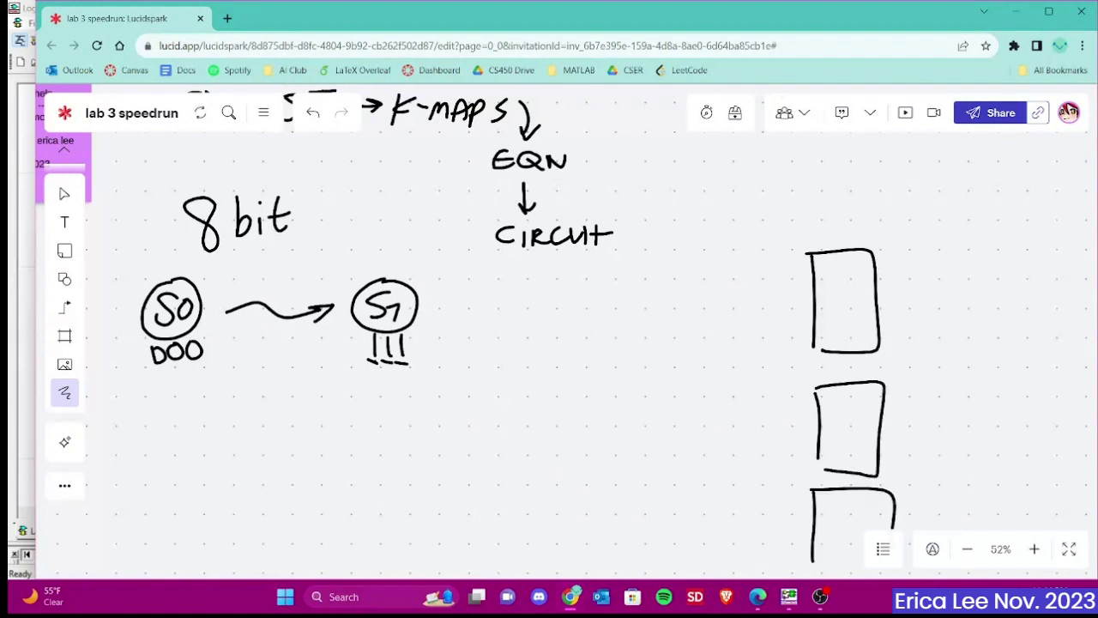
{"action": "left_click_drag", "start_coordinate": [889, 568], "coordinate": [807, 570]}
{"action": "scroll", "coordinate": [894, 354], "scroll_direction": "down", "scroll_amount": 2}
{"action": "scroll", "coordinate": [895, 355], "scroll_direction": "up", "scroll_amount": 1}
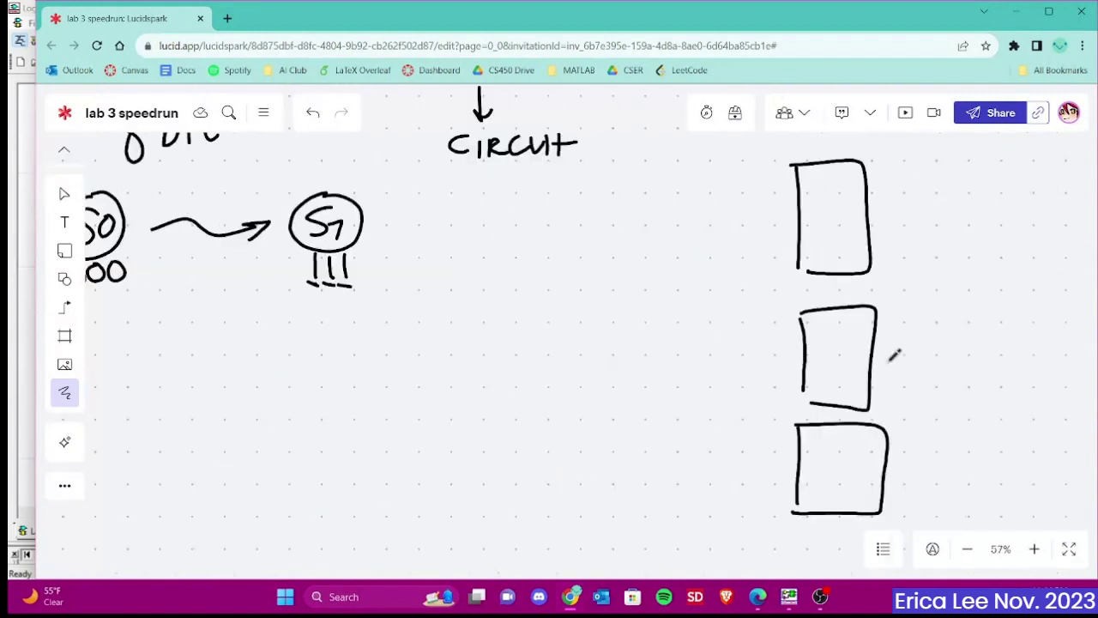
- Label the boxes' outputs A, B, C and inputs DA, DB, DC
{"action": "left_click_drag", "start_coordinate": [841, 215], "coordinate": [859, 211]}
{"action": "left_click_drag", "start_coordinate": [848, 331], "coordinate": [848, 362]}
{"action": "left_click_drag", "start_coordinate": [847, 331], "coordinate": [848, 364]}
{"action": "left_click_drag", "start_coordinate": [870, 443], "coordinate": [870, 460]}
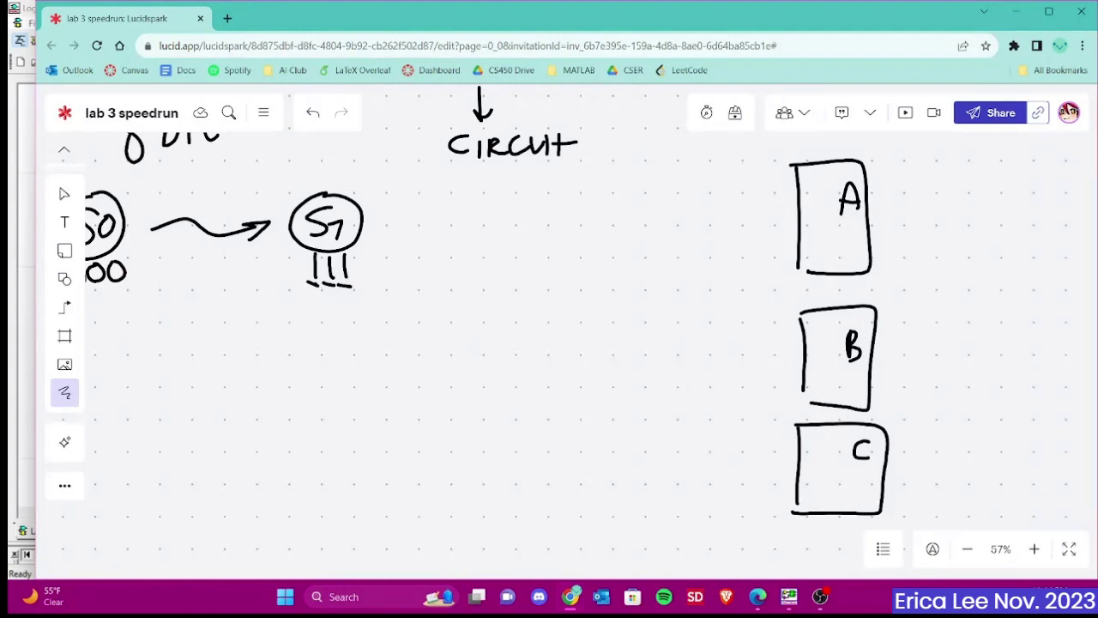
{"action": "mouse_move", "coordinate": [803, 189]}
{"action": "left_mouse_down"}
{"action": "mouse_move", "coordinate": [802, 211]}
{"action": "mouse_move", "coordinate": [824, 204]}
{"action": "mouse_move", "coordinate": [829, 220]}
{"action": "left_mouse_up"}
{"action": "left_click_drag", "start_coordinate": [821, 215], "coordinate": [827, 214]}
{"action": "left_click_drag", "start_coordinate": [808, 329], "coordinate": [810, 352]}
{"action": "mouse_move", "coordinate": [809, 330]}
{"action": "left_mouse_down"}
{"action": "mouse_move", "coordinate": [815, 352]}
{"action": "mouse_move", "coordinate": [834, 357]}
{"action": "left_mouse_up"}
{"action": "mouse_move", "coordinate": [804, 437]}
{"action": "left_mouse_down"}
{"action": "mouse_move", "coordinate": [808, 459]}
{"action": "mouse_move", "coordinate": [829, 467]}
{"action": "left_mouse_up"}
{"action": "scroll", "coordinate": [705, 351], "scroll_direction": "down", "scroll_amount": 5}
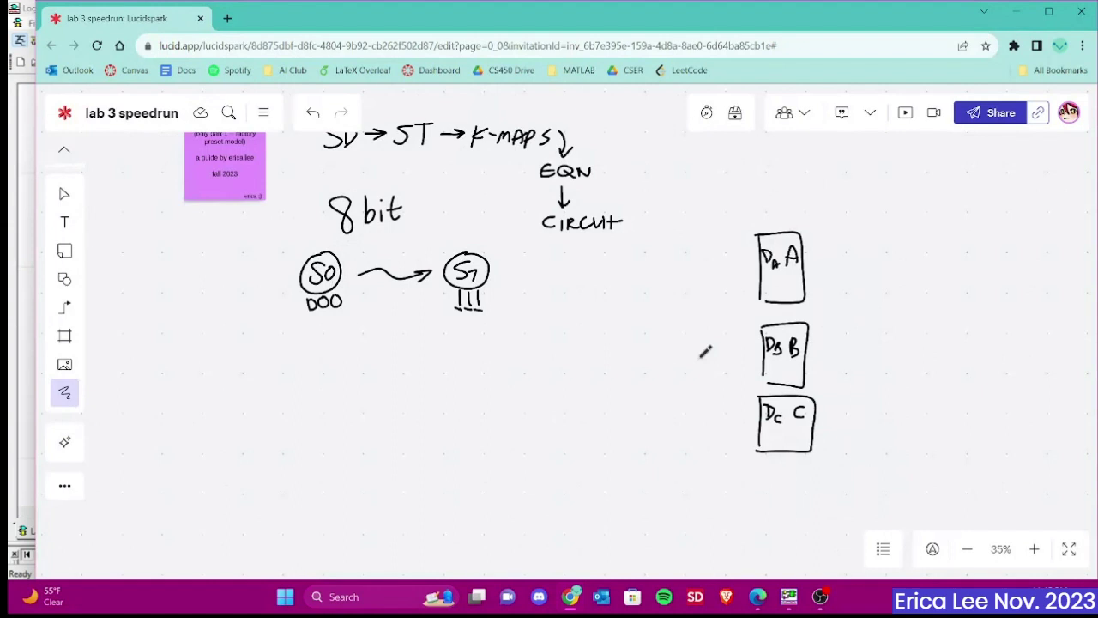
{"action": "left_click_drag", "start_coordinate": [500, 271], "coordinate": [580, 281]}
- Write state-table headings PS (A B C), IN (X), NS (DA DB DC) and OUT
{"action": "mouse_move", "coordinate": [295, 360]}
{"action": "left_mouse_down"}
{"action": "mouse_move", "coordinate": [295, 388]}
{"action": "mouse_move", "coordinate": [297, 375]}
{"action": "mouse_move", "coordinate": [334, 384]}
{"action": "left_mouse_up"}
{"action": "left_click_drag", "start_coordinate": [248, 423], "coordinate": [306, 420]}
{"action": "left_click_drag", "start_coordinate": [307, 403], "coordinate": [307, 423]}
{"action": "left_click_drag", "start_coordinate": [377, 408], "coordinate": [381, 418]}
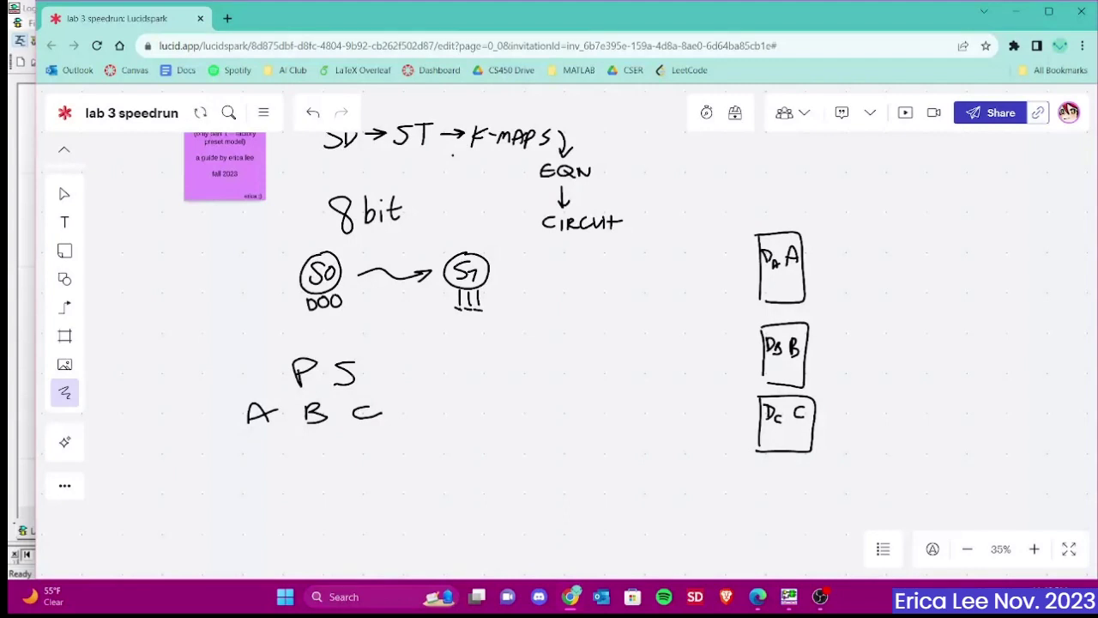
{"action": "left_click_drag", "start_coordinate": [427, 364], "coordinate": [427, 388]}
{"action": "mouse_move", "coordinate": [435, 385]}
{"action": "left_mouse_down"}
{"action": "mouse_move", "coordinate": [436, 367]}
{"action": "mouse_move", "coordinate": [453, 363]}
{"action": "left_mouse_up"}
{"action": "left_click_drag", "start_coordinate": [457, 393], "coordinate": [435, 416]}
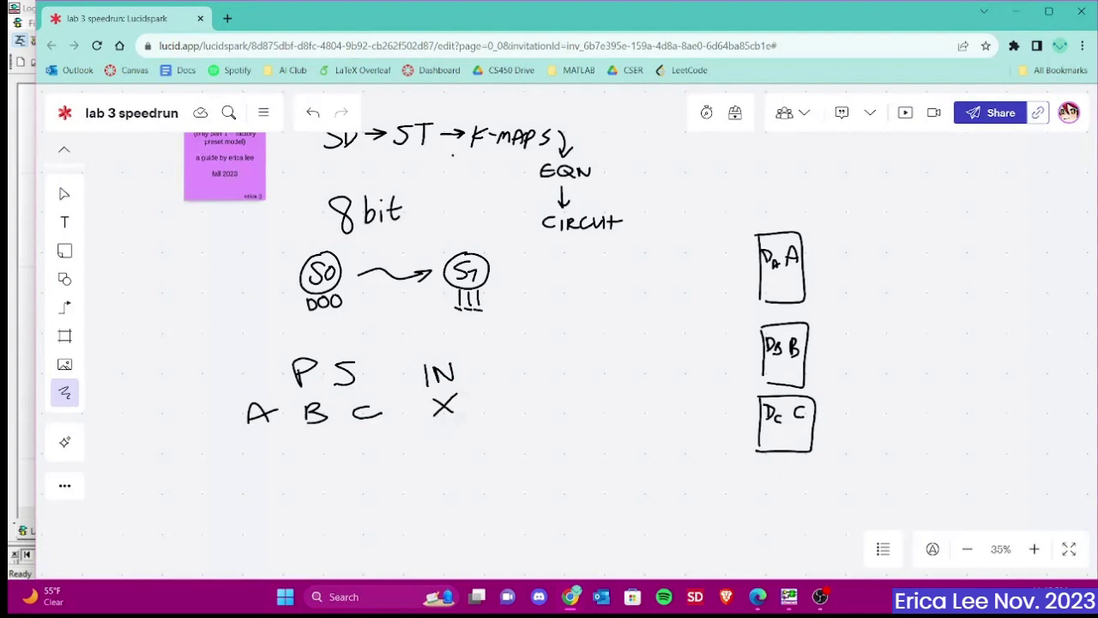
{"action": "mouse_move", "coordinate": [519, 385]}
{"action": "left_mouse_down"}
{"action": "mouse_move", "coordinate": [539, 384]}
{"action": "mouse_move", "coordinate": [541, 365]}
{"action": "left_mouse_up"}
{"action": "mouse_move", "coordinate": [571, 364]}
{"action": "left_mouse_down"}
{"action": "mouse_move", "coordinate": [554, 367]}
{"action": "mouse_move", "coordinate": [553, 385]}
{"action": "mouse_move", "coordinate": [506, 419]}
{"action": "left_mouse_up"}
{"action": "mouse_move", "coordinate": [528, 408]}
{"action": "left_mouse_down"}
{"action": "mouse_move", "coordinate": [532, 420]}
{"action": "mouse_move", "coordinate": [563, 420]}
{"action": "left_mouse_up"}
{"action": "mouse_move", "coordinate": [556, 394]}
{"action": "left_mouse_down"}
{"action": "mouse_move", "coordinate": [558, 419]}
{"action": "mouse_move", "coordinate": [579, 424]}
{"action": "left_mouse_up"}
{"action": "mouse_move", "coordinate": [580, 409]}
{"action": "left_mouse_down"}
{"action": "mouse_move", "coordinate": [586, 420]}
{"action": "mouse_move", "coordinate": [643, 419]}
{"action": "left_mouse_up"}
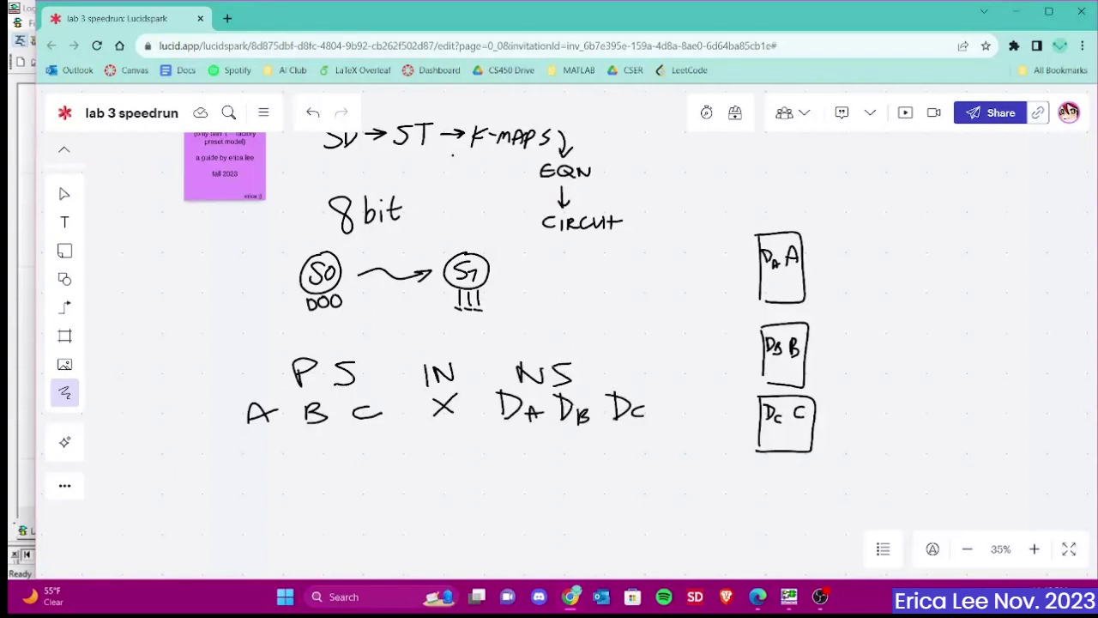
{"action": "mouse_move", "coordinate": [692, 371]}
{"action": "left_mouse_down"}
{"action": "mouse_move", "coordinate": [712, 391]}
{"action": "mouse_move", "coordinate": [686, 437]}
{"action": "left_mouse_up"}
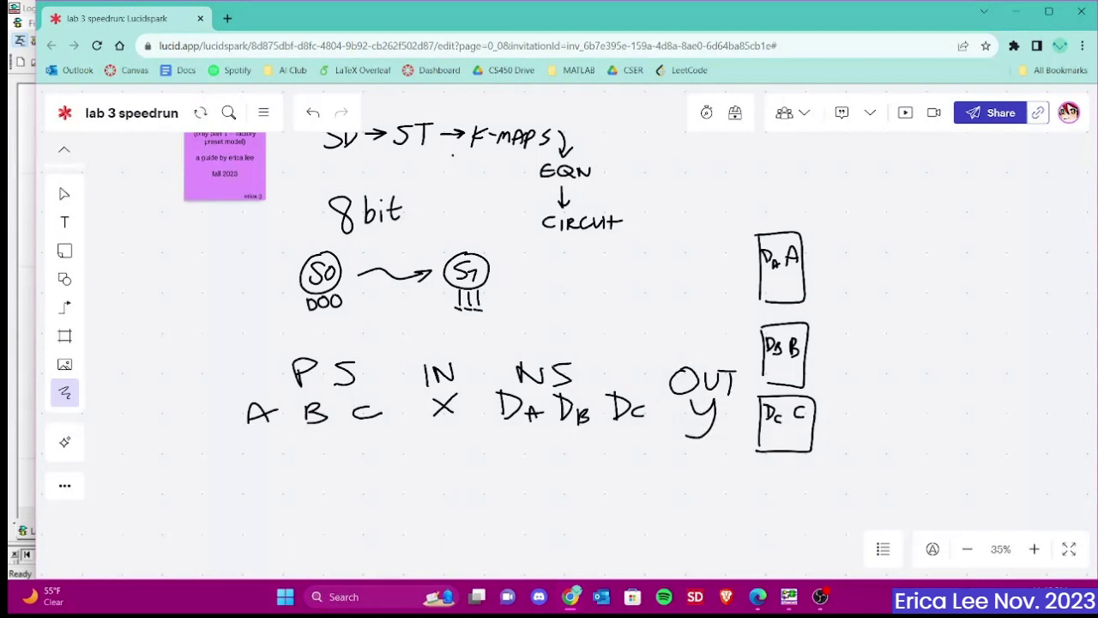
- Add '>' clock marks and 'R' reset marks to the DA, DB and DC boxes
{"action": "scroll", "coordinate": [971, 420], "scroll_direction": "up", "scroll_amount": 4}
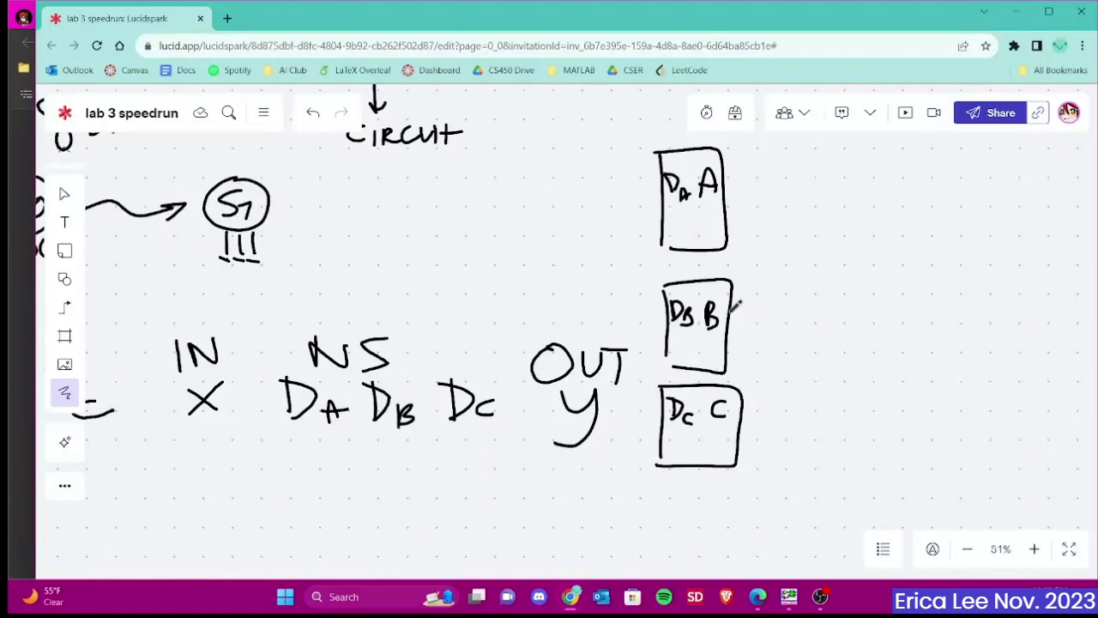
{"action": "mouse_move", "coordinate": [663, 215]}
{"action": "left_mouse_down"}
{"action": "mouse_move", "coordinate": [684, 221]}
{"action": "mouse_move", "coordinate": [664, 230]}
{"action": "left_mouse_up"}
{"action": "mouse_move", "coordinate": [668, 332]}
{"action": "left_mouse_down"}
{"action": "mouse_move", "coordinate": [688, 340]}
{"action": "mouse_move", "coordinate": [669, 349]}
{"action": "left_mouse_up"}
{"action": "mouse_move", "coordinate": [662, 427]}
{"action": "left_mouse_down"}
{"action": "mouse_move", "coordinate": [681, 438]}
{"action": "mouse_move", "coordinate": [659, 450]}
{"action": "mouse_move", "coordinate": [706, 464]}
{"action": "left_mouse_up"}
{"action": "mouse_move", "coordinate": [695, 343]}
{"action": "left_mouse_down"}
{"action": "mouse_move", "coordinate": [695, 367]}
{"action": "mouse_move", "coordinate": [708, 367]}
{"action": "left_mouse_up"}
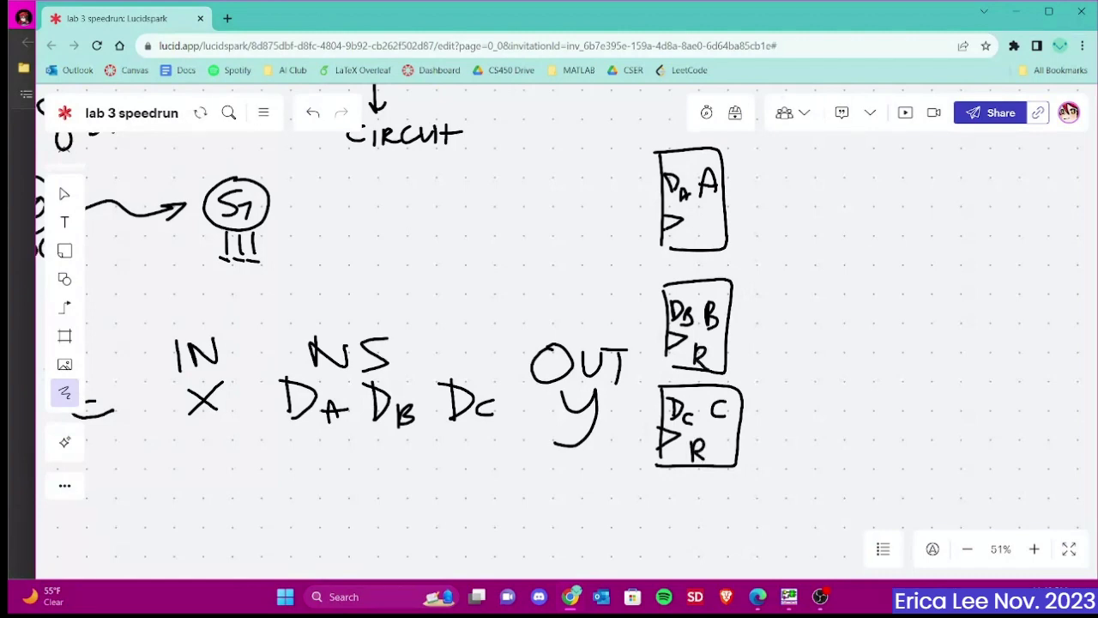
{"action": "mouse_move", "coordinate": [691, 230]}
{"action": "left_mouse_down"}
{"action": "mouse_move", "coordinate": [692, 249]}
{"action": "mouse_move", "coordinate": [709, 254]}
{"action": "left_mouse_up"}
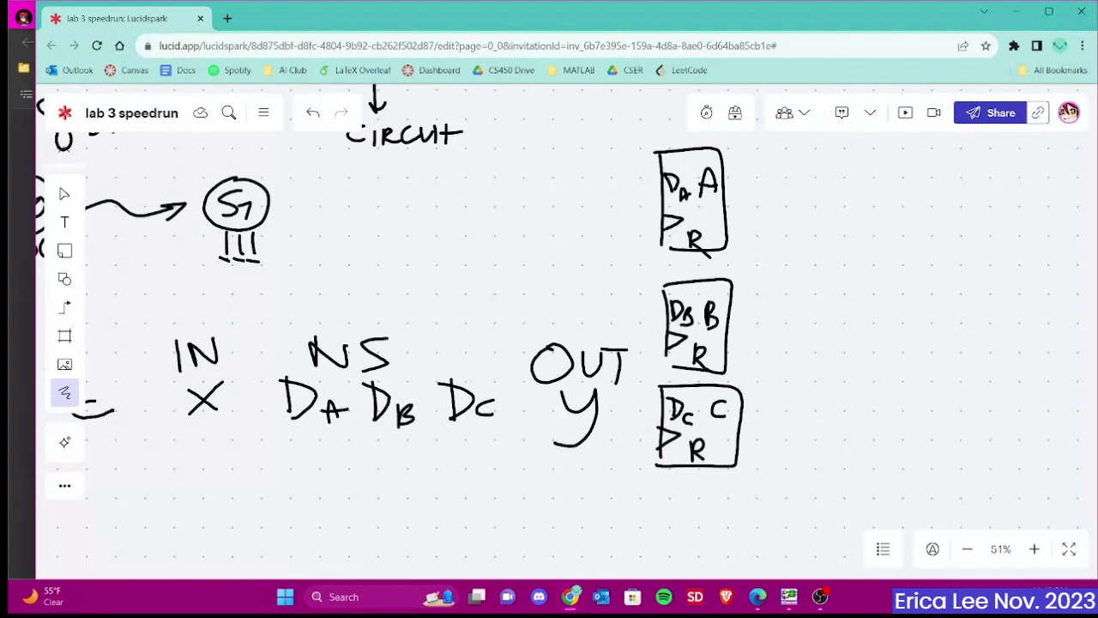
- Bring up the Lab 3 PDF's Some Hints page on pushbutton releases triggering flip-flops
{"action": "key", "text": "alt+Tab"}
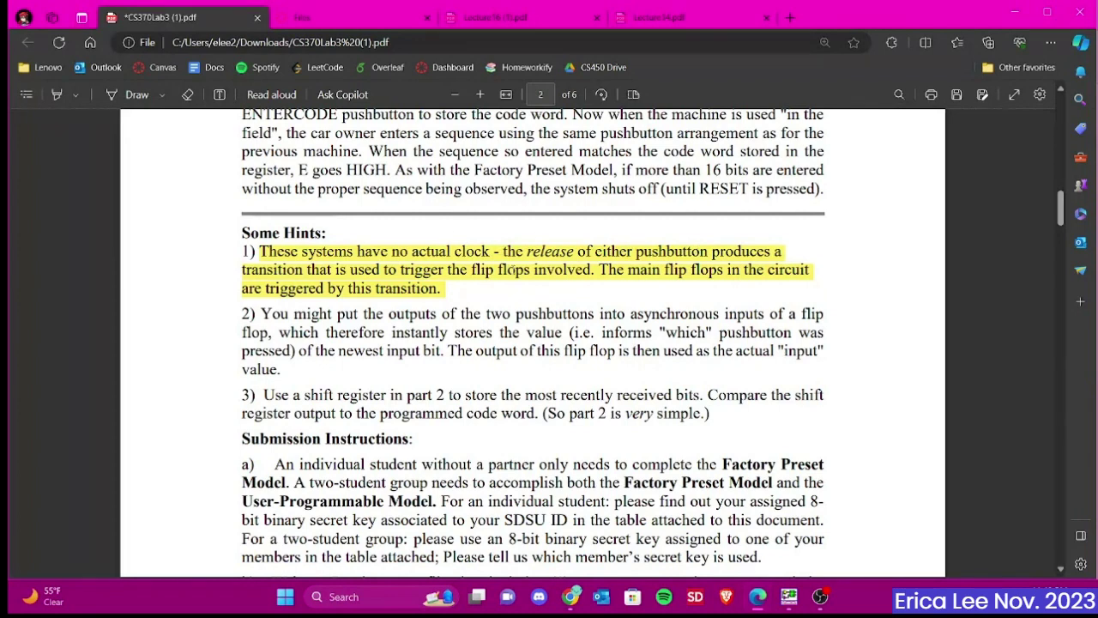
- Place a Clock part from the parts library onto the empty Circuit2 schematic and select it
{"action": "left_click", "coordinate": [790, 595]}
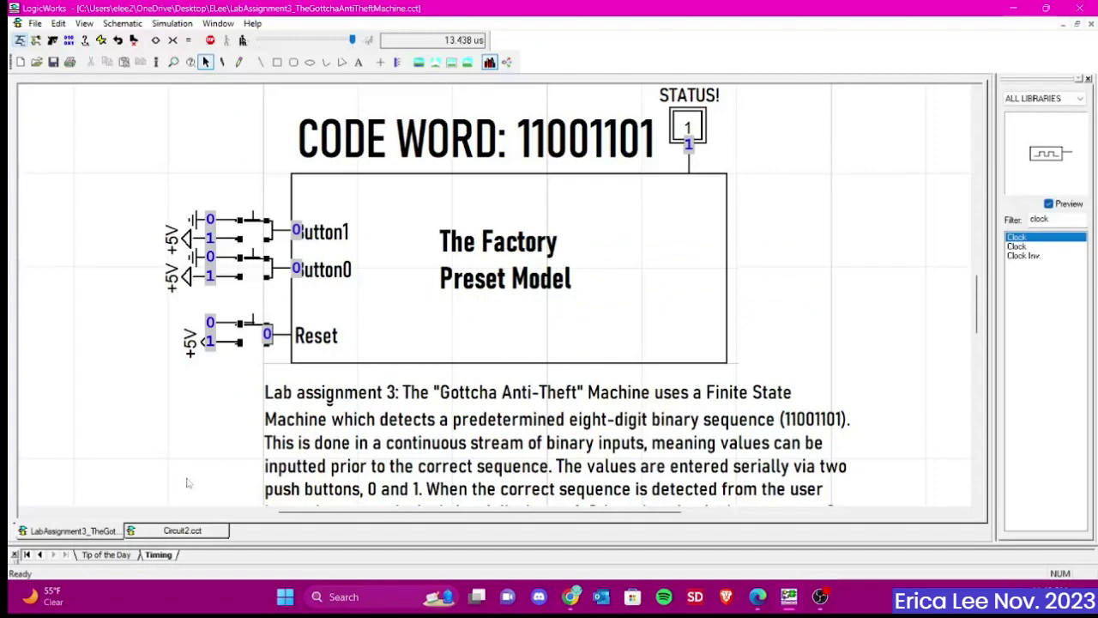
{"action": "left_click", "coordinate": [182, 531]}
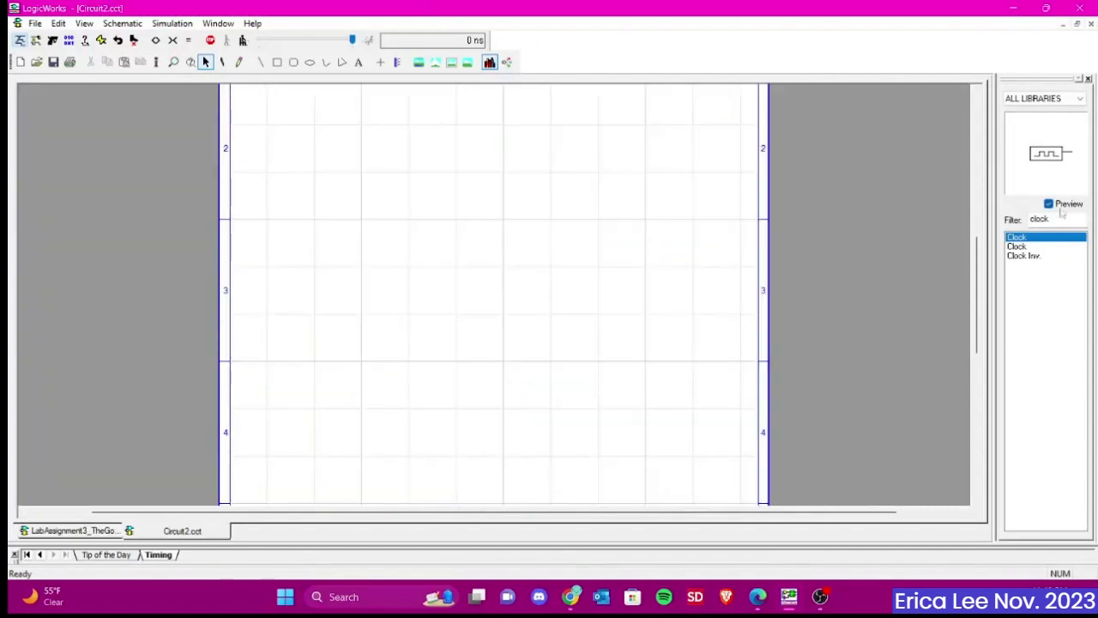
{"action": "left_click_drag", "start_coordinate": [1038, 243], "coordinate": [406, 281]}
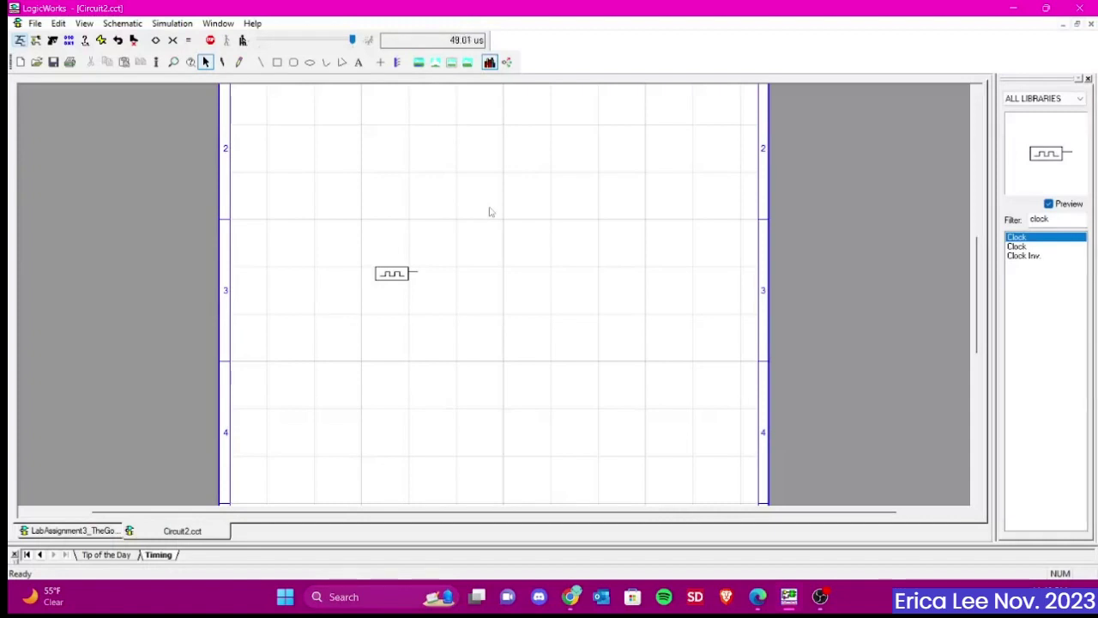
{"action": "left_click", "coordinate": [391, 273]}
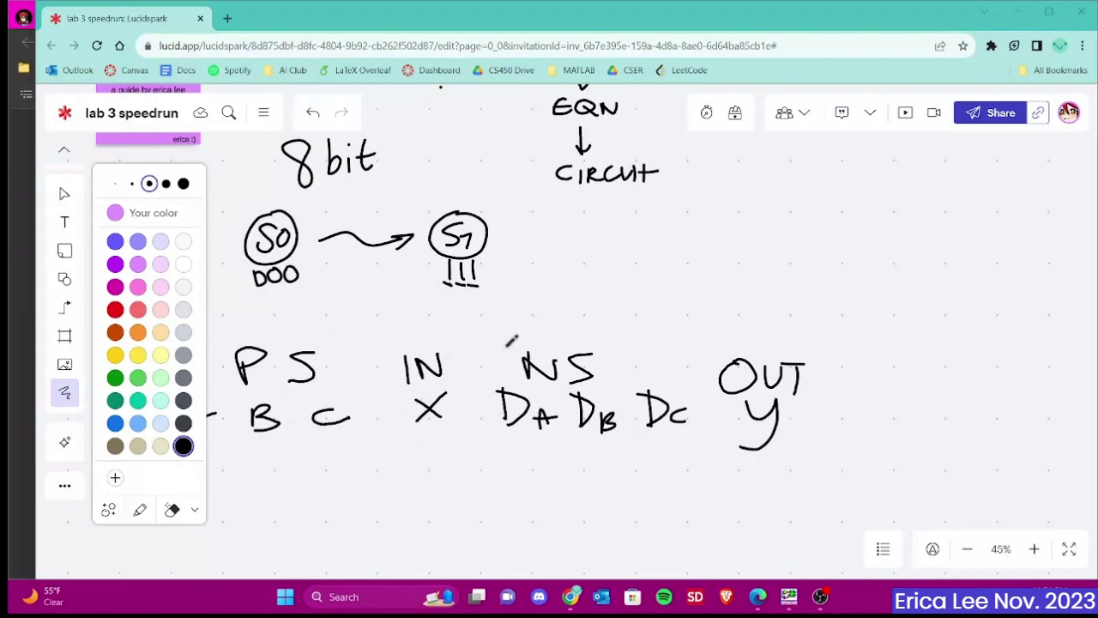
- Sketch input X with a direct wire and a second wire branching through an inverter
{"action": "scroll", "coordinate": [834, 357], "scroll_direction": "right", "scroll_amount": 15}
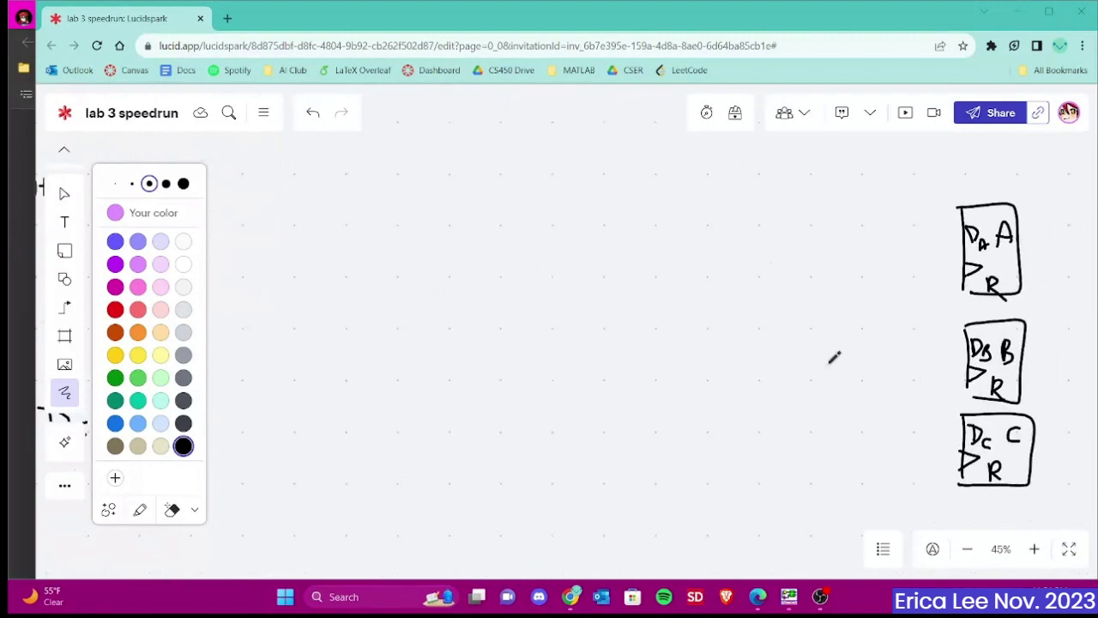
{"action": "left_click_drag", "start_coordinate": [324, 197], "coordinate": [356, 240]}
{"action": "left_click_drag", "start_coordinate": [357, 195], "coordinate": [322, 242]}
{"action": "left_click_drag", "start_coordinate": [380, 216], "coordinate": [542, 211]}
{"action": "mouse_move", "coordinate": [444, 225]}
{"action": "left_mouse_down"}
{"action": "mouse_move", "coordinate": [460, 282]}
{"action": "mouse_move", "coordinate": [533, 274]}
{"action": "left_mouse_up"}
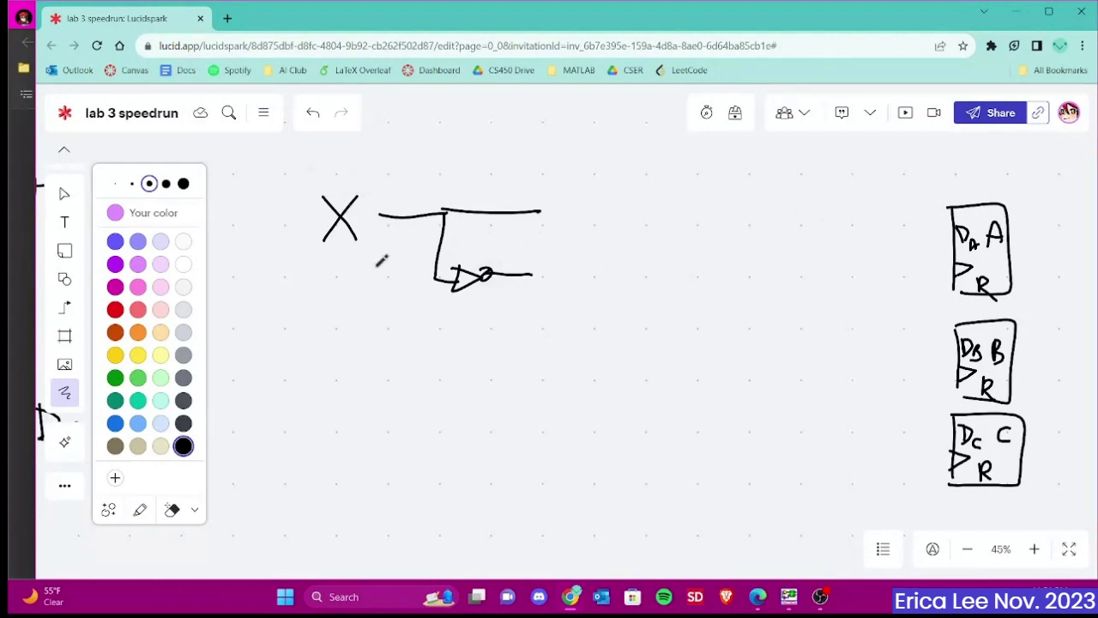
- Draw circled 1 and 0 sources below, each with its own output wire
{"action": "left_click_drag", "start_coordinate": [324, 351], "coordinate": [324, 391]}
{"action": "mouse_move", "coordinate": [331, 342]}
{"action": "left_mouse_down"}
{"action": "mouse_move", "coordinate": [303, 378]}
{"action": "mouse_move", "coordinate": [350, 370]}
{"action": "left_mouse_up"}
{"action": "left_click_drag", "start_coordinate": [352, 376], "coordinate": [422, 374]}
{"action": "left_click_drag", "start_coordinate": [333, 449], "coordinate": [368, 486]}
{"action": "mouse_move", "coordinate": [338, 472]}
{"action": "left_mouse_down"}
{"action": "mouse_move", "coordinate": [329, 496]}
{"action": "mouse_move", "coordinate": [343, 474]}
{"action": "left_mouse_up"}
{"action": "left_click_drag", "start_coordinate": [369, 486], "coordinate": [424, 482]}
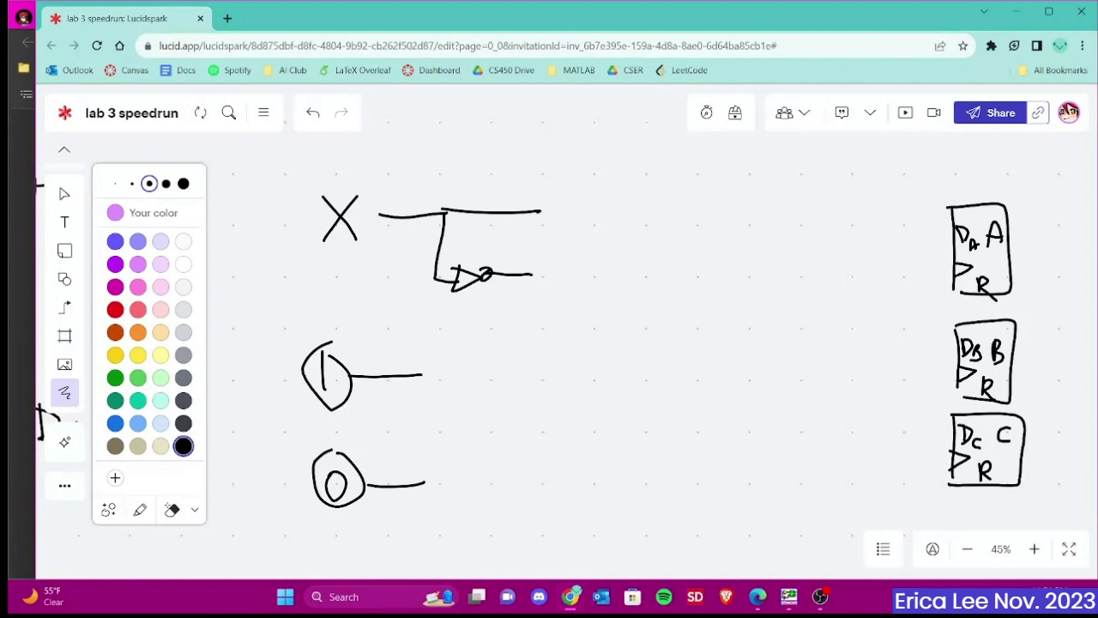
{"action": "key", "text": "alt+Tab"}
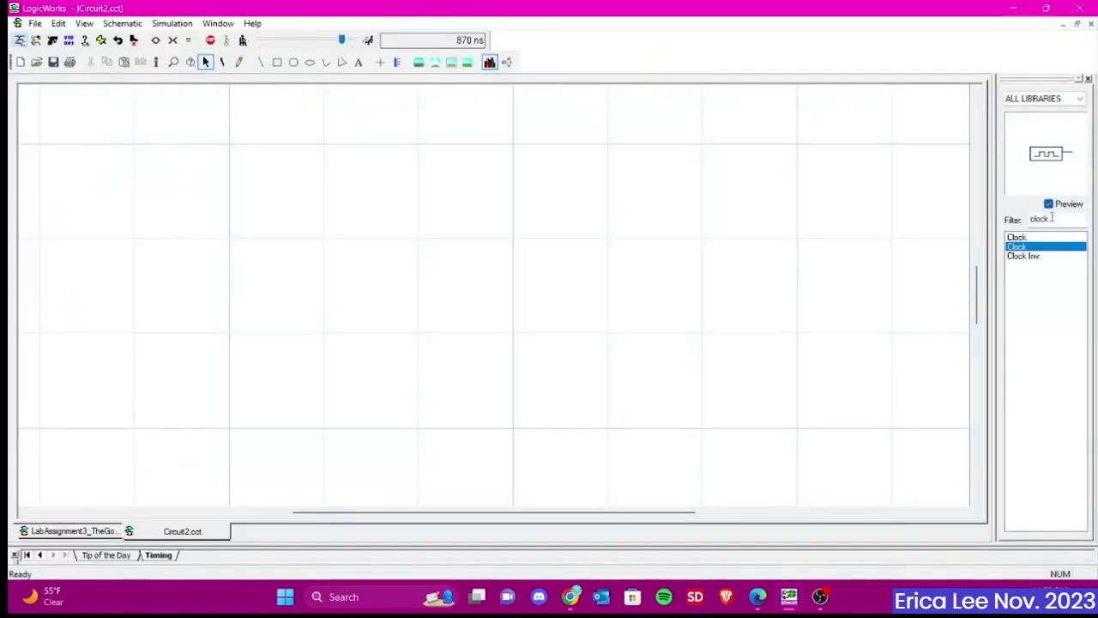
- Filter parts by 'button', place an SPDT Pushbutton near the schematic centre and test it
{"action": "left_click_drag", "start_coordinate": [1049, 218], "coordinate": [1002, 228]}
{"action": "type", "text": "button"}
{"action": "left_click", "coordinate": [1042, 237]}
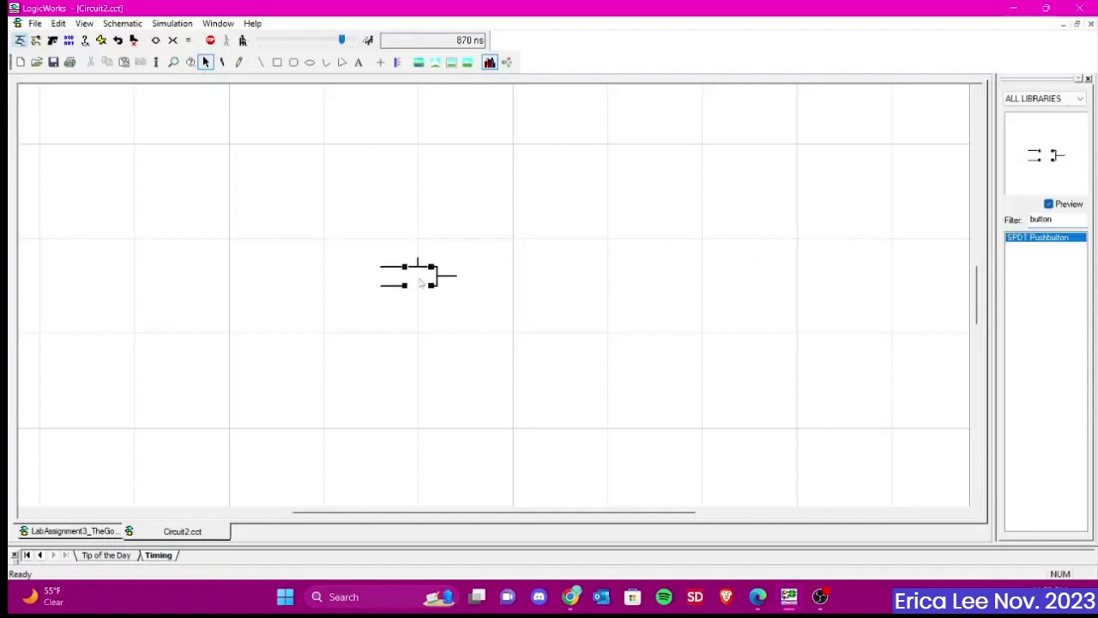
{"action": "left_click", "coordinate": [421, 283]}
{"action": "left_click", "coordinate": [422, 276]}
{"action": "left_click", "coordinate": [421, 278]}
{"action": "left_click", "coordinate": [418, 277]}
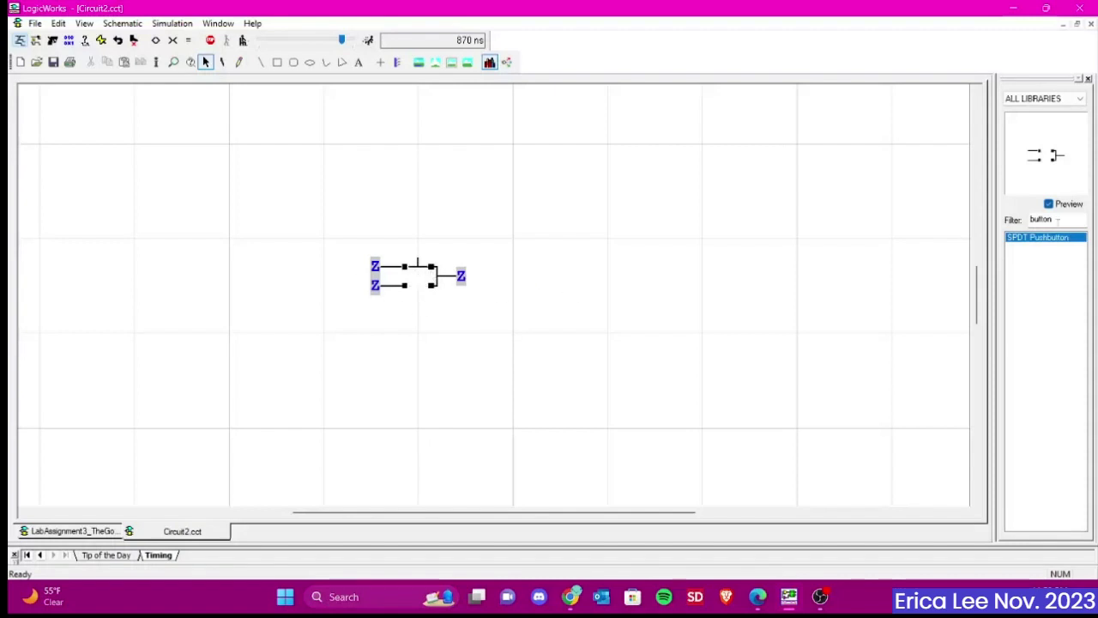
{"action": "left_click_drag", "start_coordinate": [1061, 220], "coordinate": [1009, 222]}
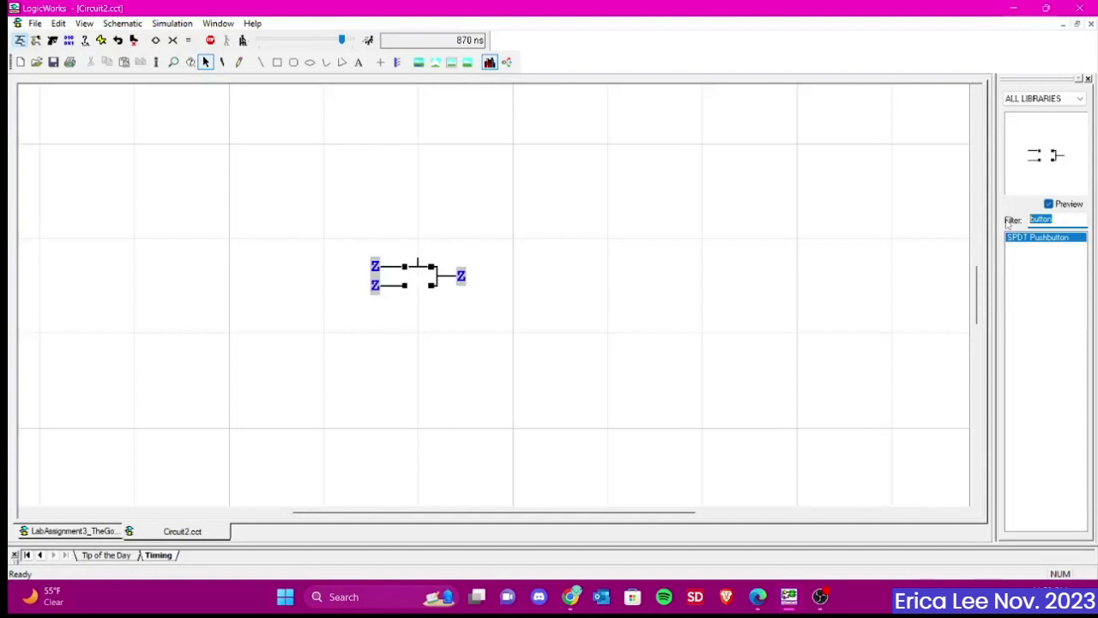
- Place a Ground part, rotate it right, and attach it to the pushbutton's upper input
{"action": "type", "text": "gnd"}
{"action": "left_click", "coordinate": [1028, 273]}
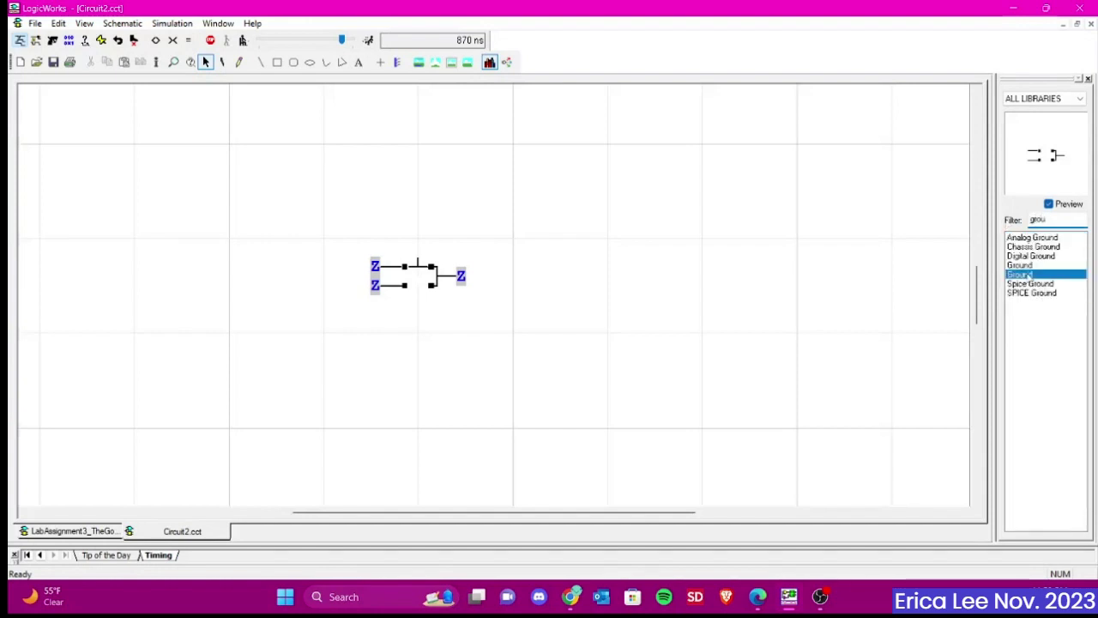
{"action": "left_click", "coordinate": [328, 346]}
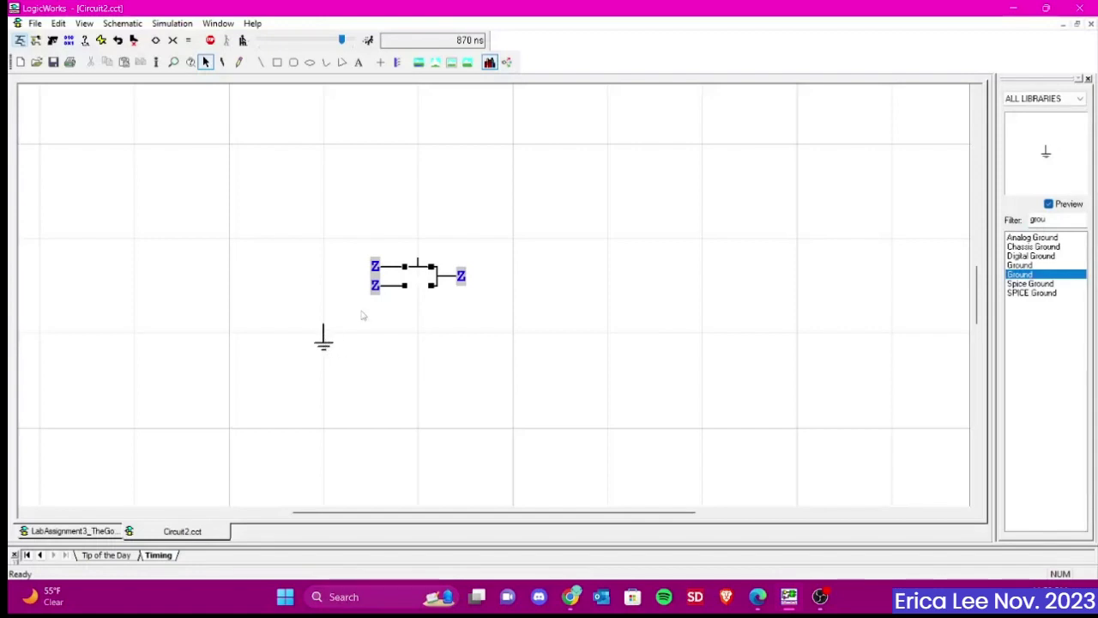
{"action": "left_click", "coordinate": [325, 344]}
{"action": "right_click", "coordinate": [324, 344]}
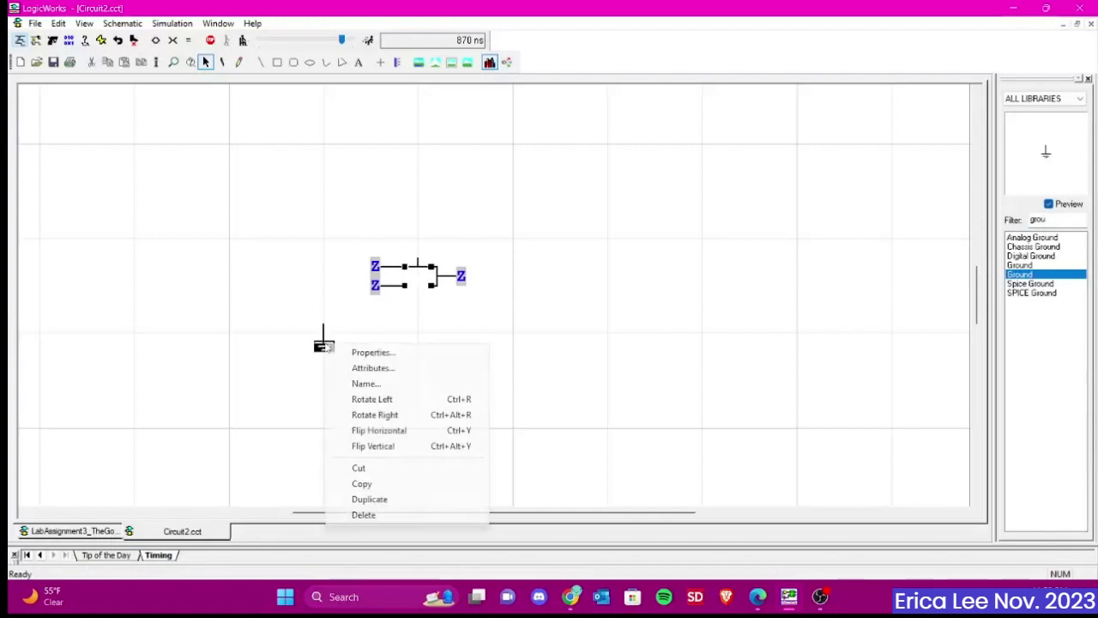
{"action": "left_click", "coordinate": [393, 414]}
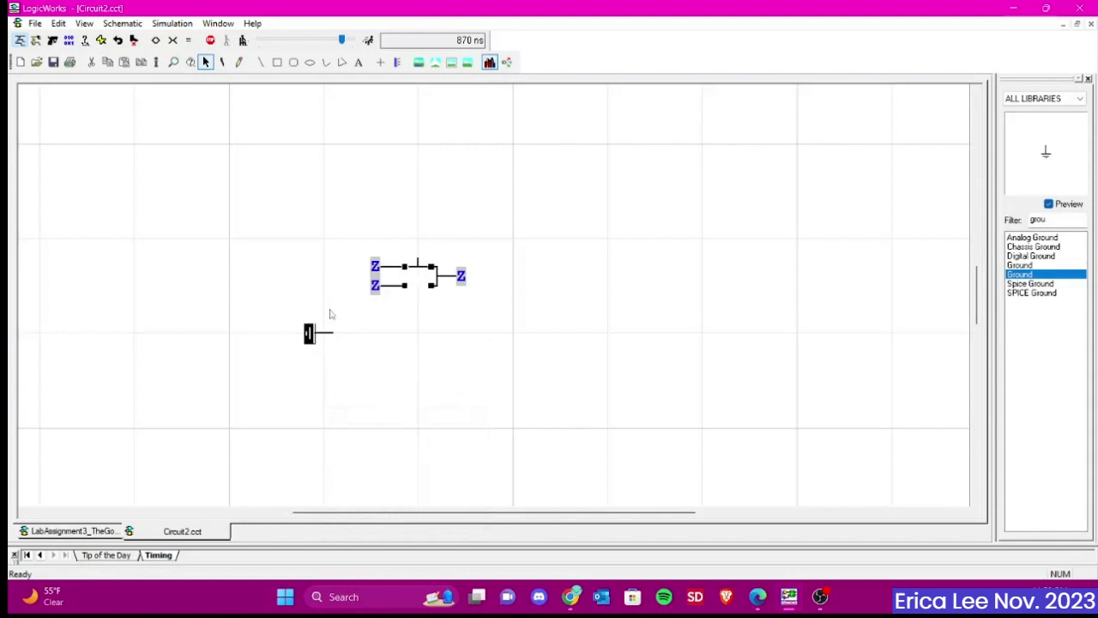
{"action": "left_click_drag", "start_coordinate": [341, 273], "coordinate": [357, 269]}
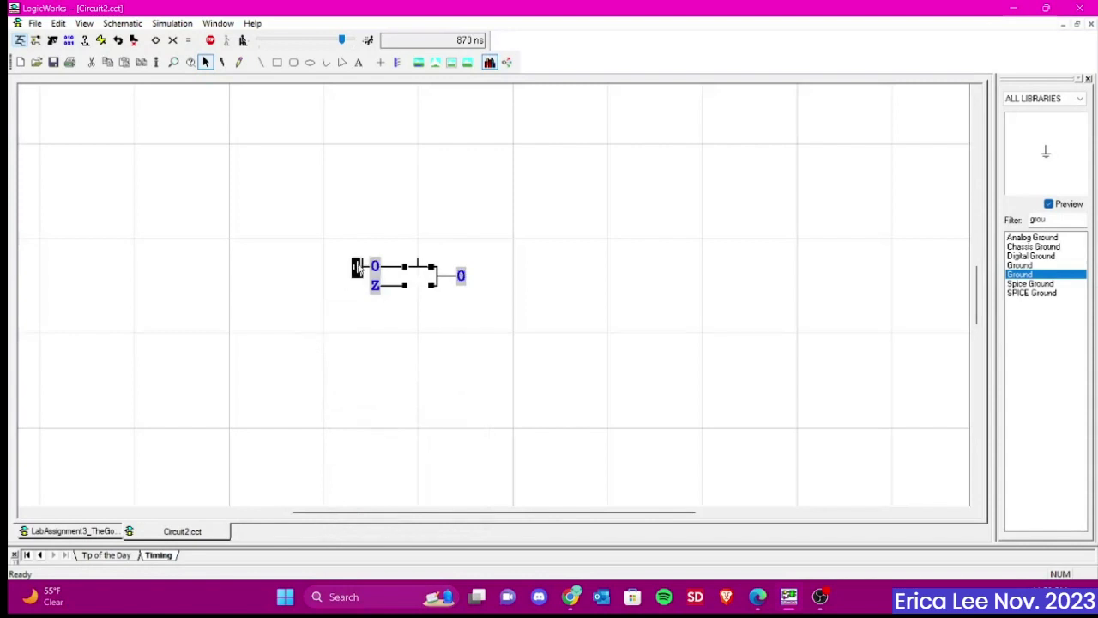
{"action": "left_click", "coordinate": [411, 270]}
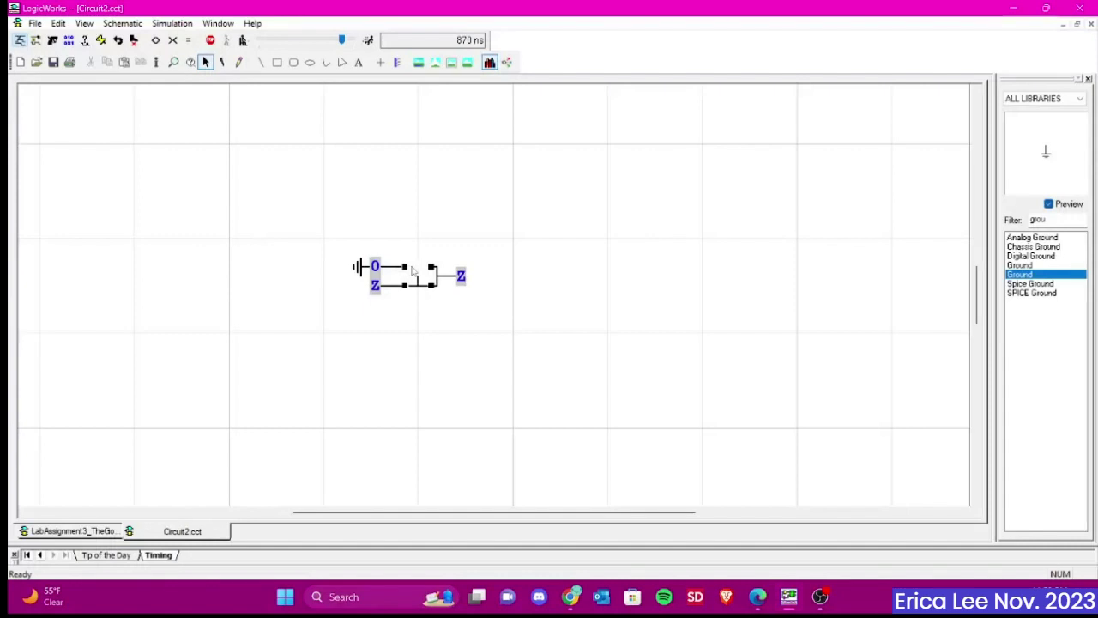
{"action": "left_click", "coordinate": [411, 270]}
- Place a +5V source, rotate it left, and attach it to the pushbutton's lower input
{"action": "left_click_drag", "start_coordinate": [1054, 219], "coordinate": [1002, 221]}
{"action": "key", "text": "BackSpace"}
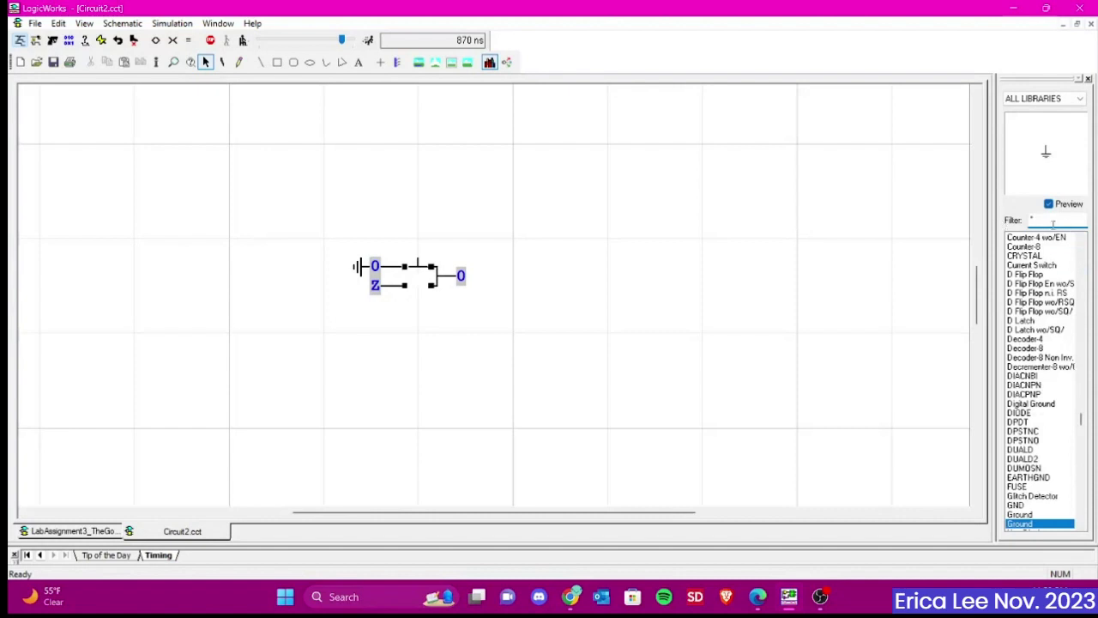
{"action": "type", "text": "5v"}
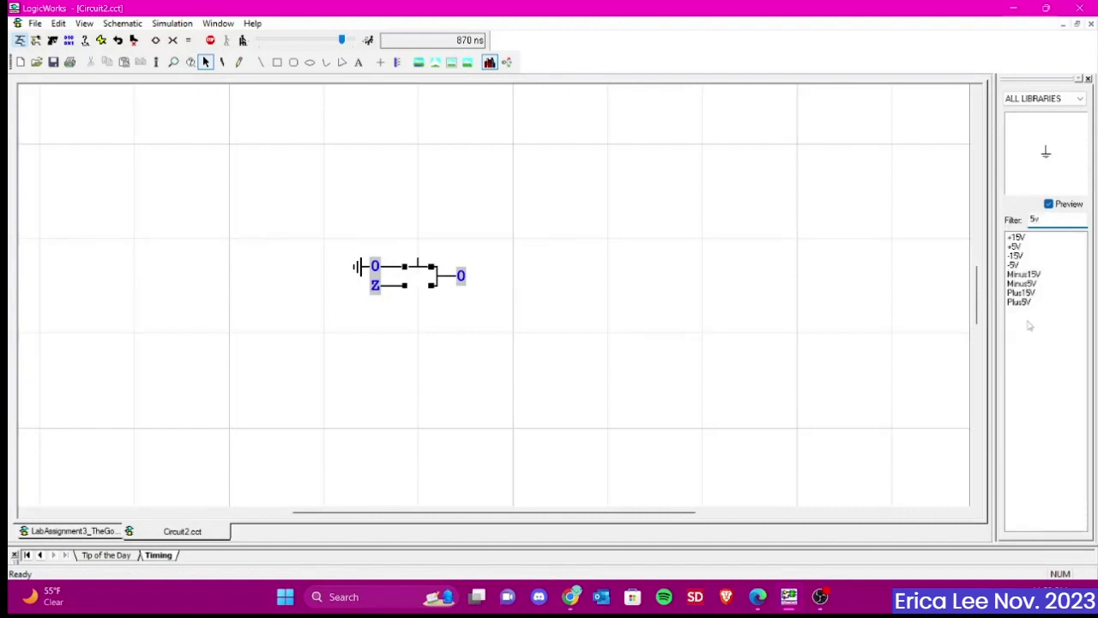
{"action": "left_click", "coordinate": [1015, 246]}
{"action": "left_click", "coordinate": [313, 311]}
{"action": "right_click", "coordinate": [326, 316]}
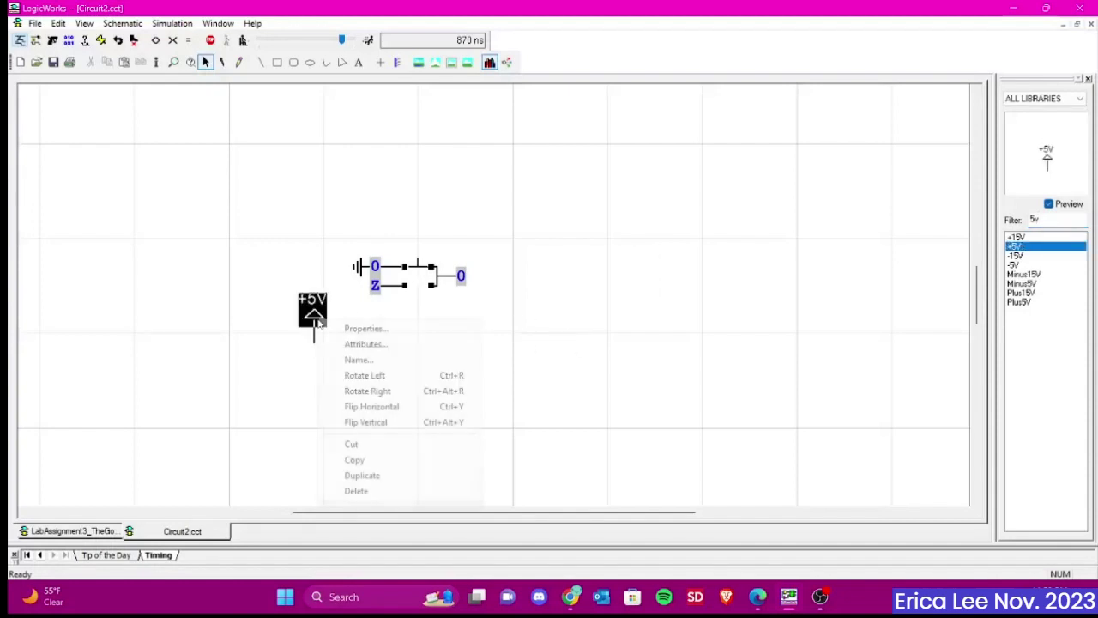
{"action": "left_click", "coordinate": [385, 376]}
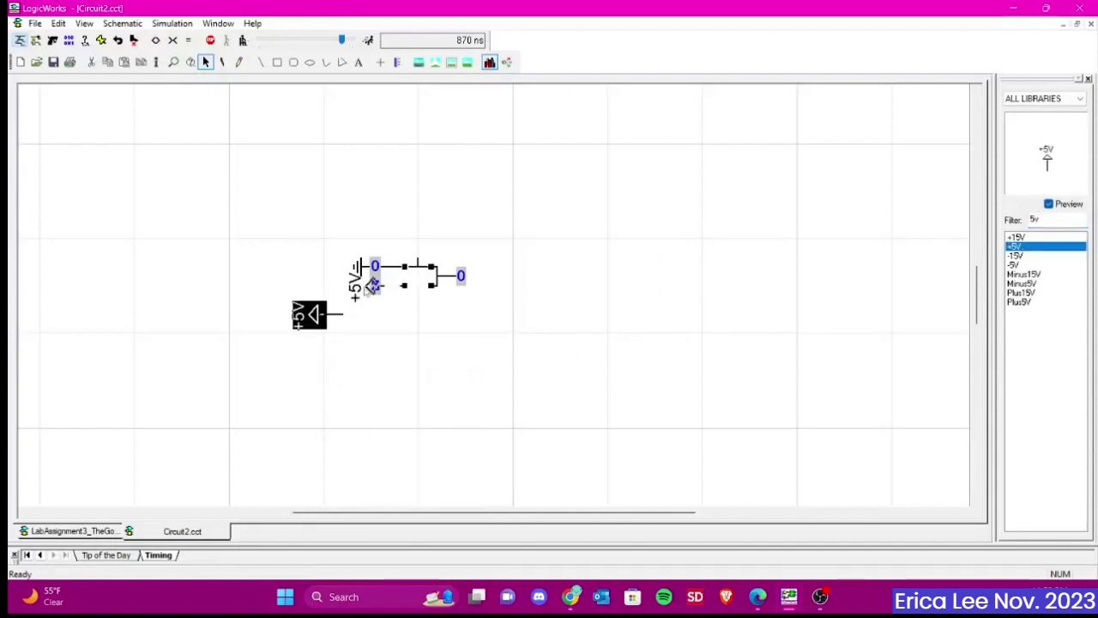
{"action": "left_click", "coordinate": [365, 284]}
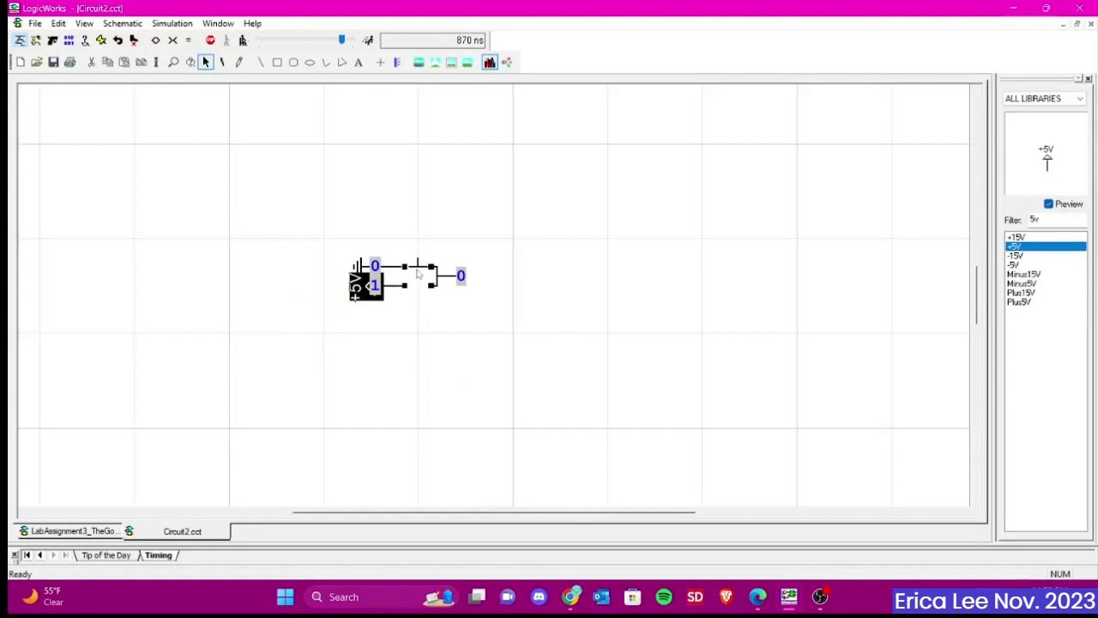
- Toggle the pushbutton repeatedly to check its output switches between 0 and 1
{"action": "left_click", "coordinate": [418, 276]}
{"action": "left_click", "coordinate": [418, 276]}
{"action": "left_click", "coordinate": [418, 277]}
{"action": "left_click", "coordinate": [418, 276]}
{"action": "left_click", "coordinate": [418, 276]}
{"action": "left_click", "coordinate": [417, 276]}
{"action": "left_click", "coordinate": [418, 276]}
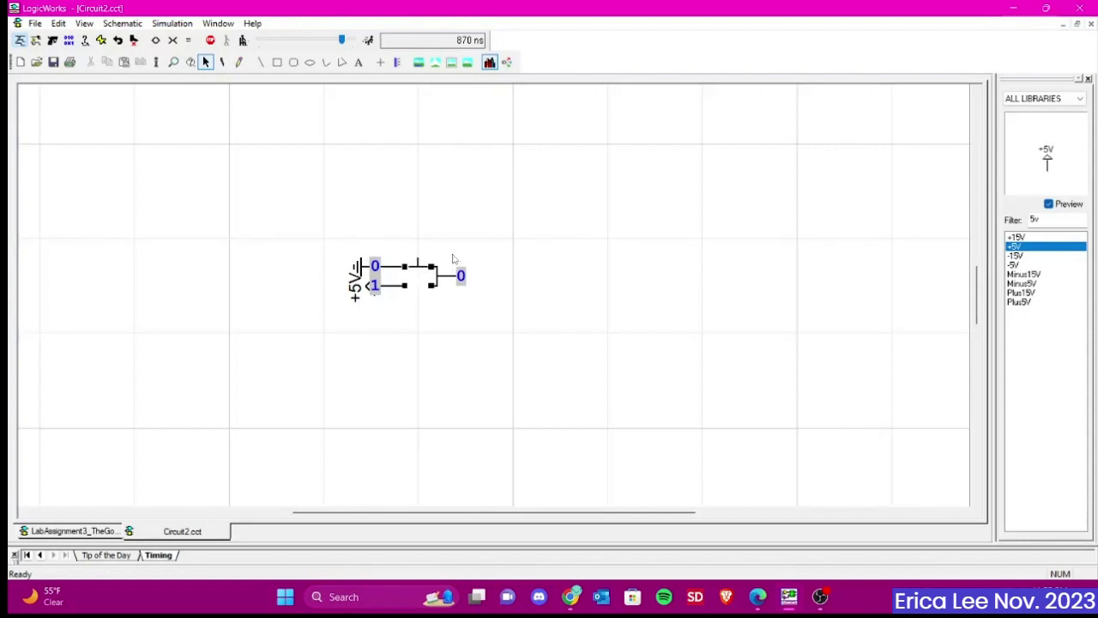
- Duplicate the +5V pushbutton circuit below the original and browse the D flip-flop parts
{"action": "key", "text": "ctrl+v"}
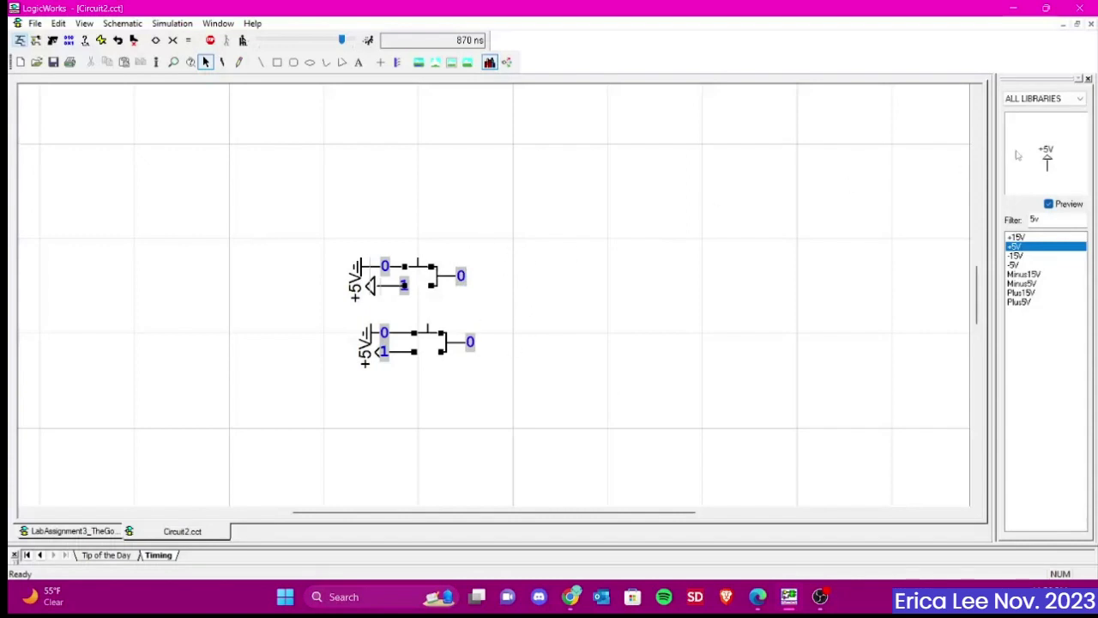
{"action": "double_click", "coordinate": [1056, 220]}
{"action": "type", "text": "5"}
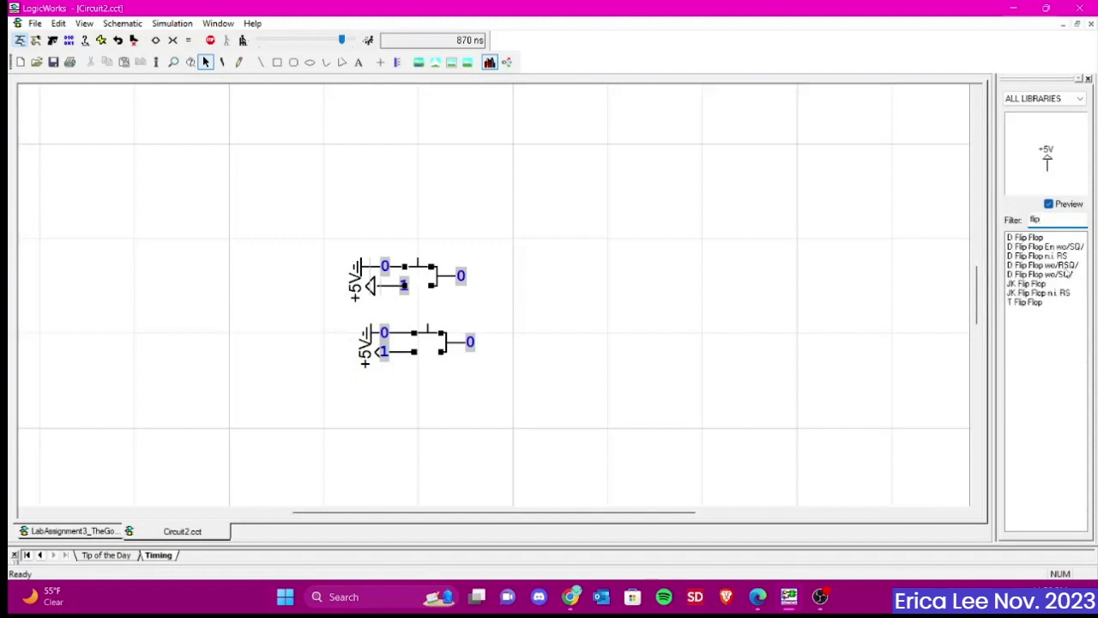
{"action": "left_click", "coordinate": [1069, 267]}
- Place a D Flip Flop n.i. RS part, labelled DEV1, to the right of the switches
{"action": "left_click", "coordinate": [1067, 275]}
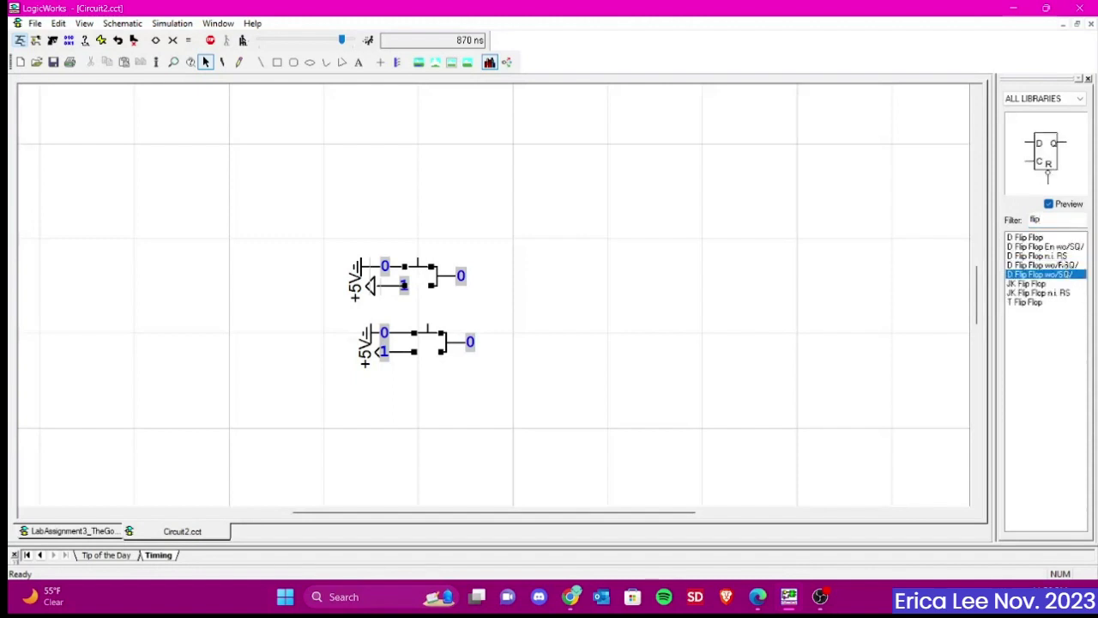
{"action": "left_click", "coordinate": [1061, 257]}
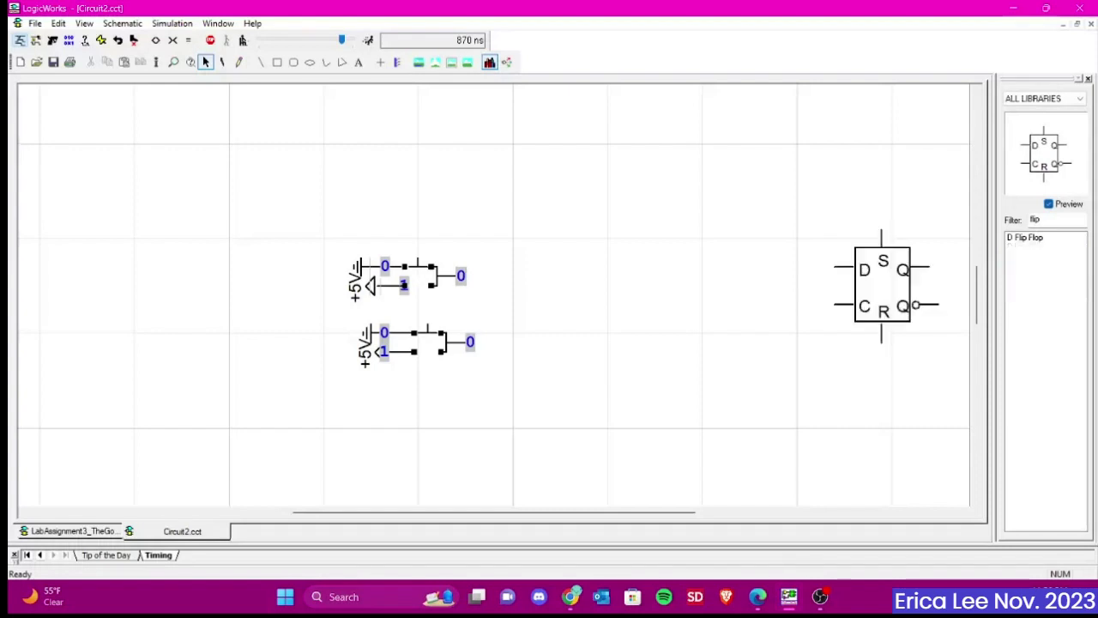
{"action": "left_click", "coordinate": [627, 274]}
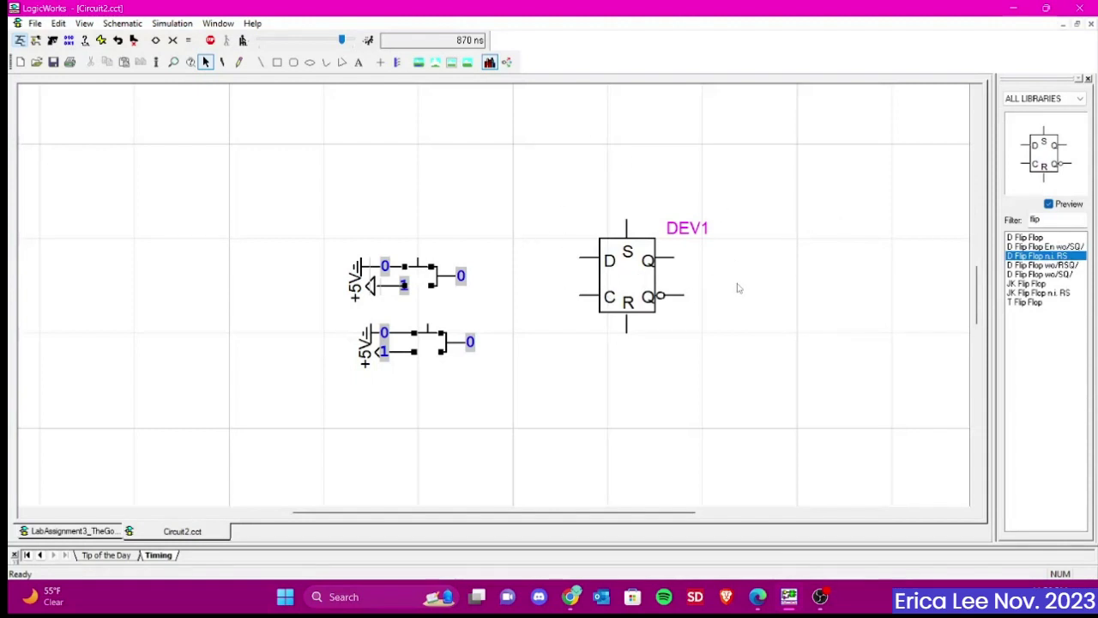
{"action": "left_click", "coordinate": [635, 255]}
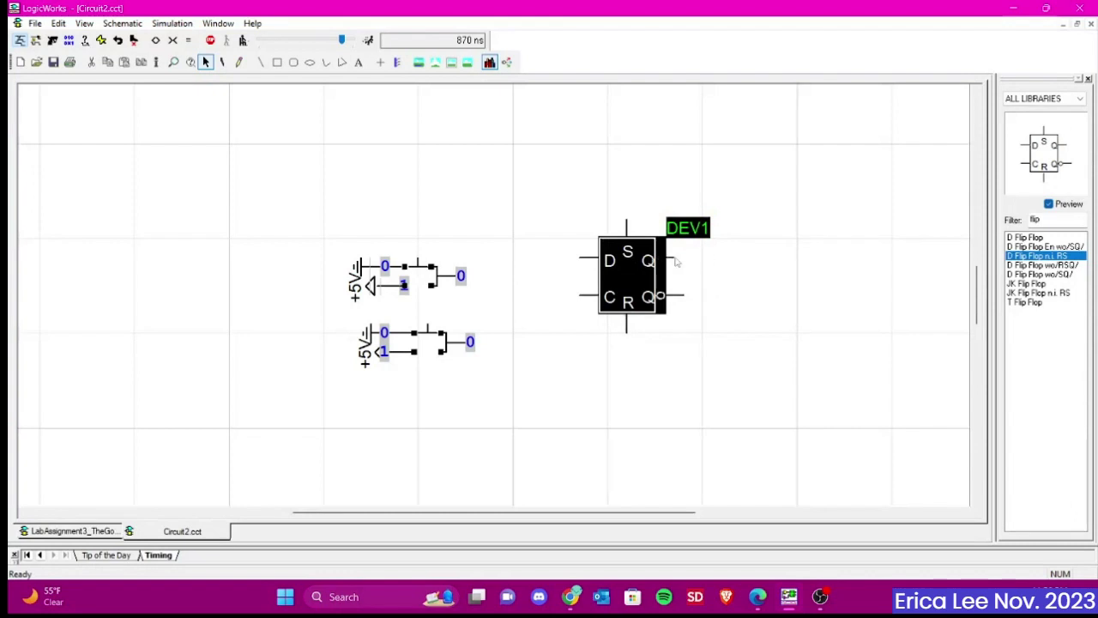
{"action": "left_click", "coordinate": [695, 343]}
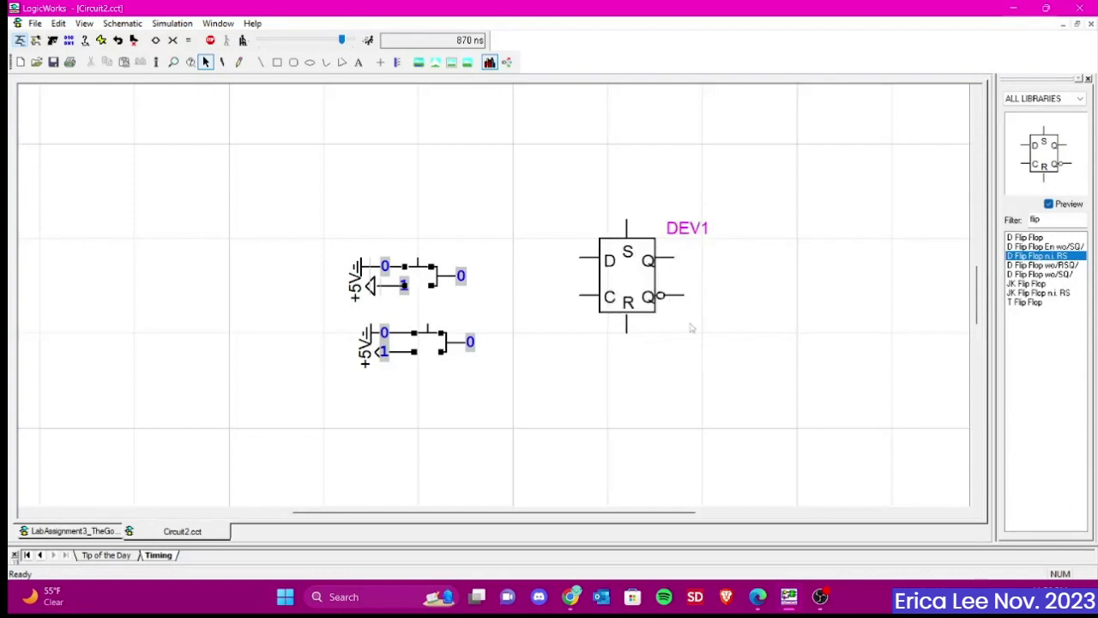
{"action": "scroll", "coordinate": [600, 387], "scroll_direction": "right", "scroll_amount": 2}
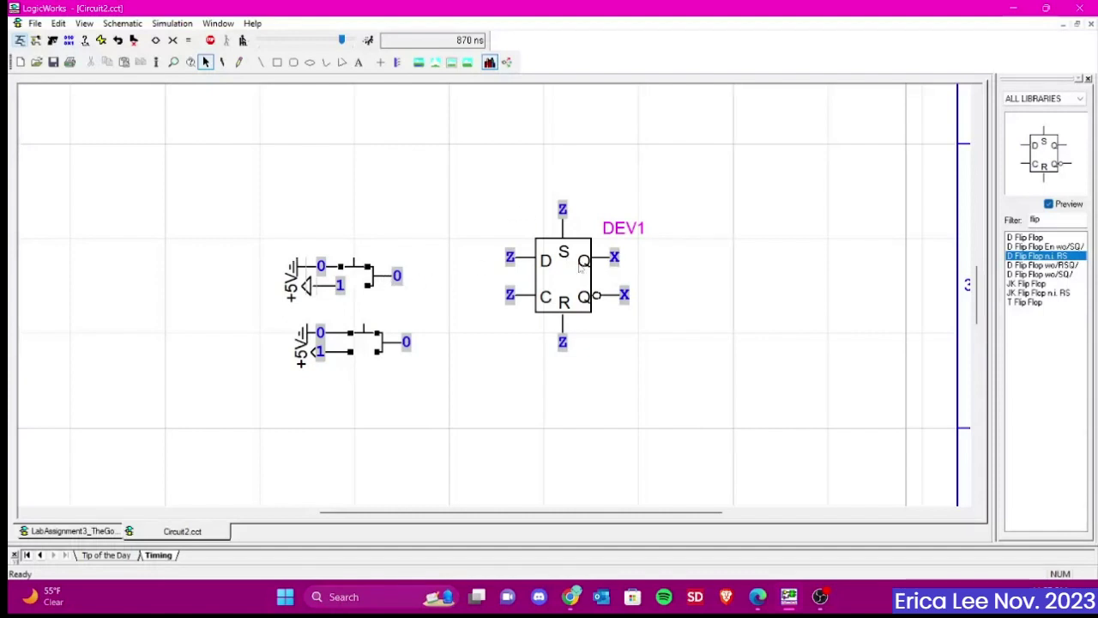
- Wire the upper switch output to DEV1's S input and the lower switch output to R
{"action": "left_click_drag", "start_coordinate": [386, 282], "coordinate": [564, 225]}
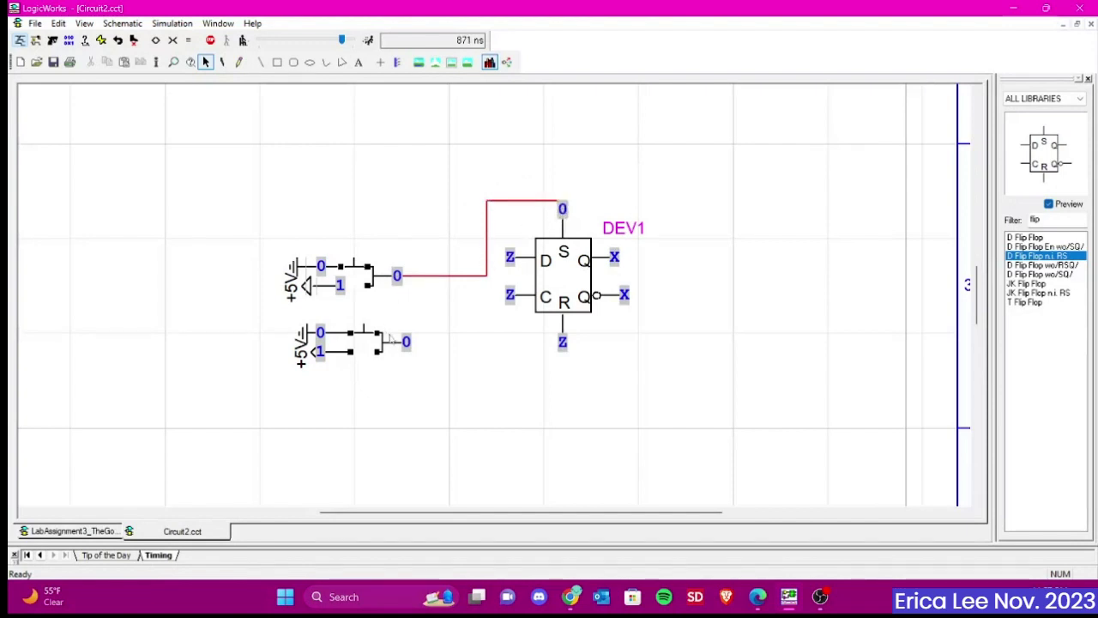
{"action": "left_click_drag", "start_coordinate": [399, 346], "coordinate": [563, 330]}
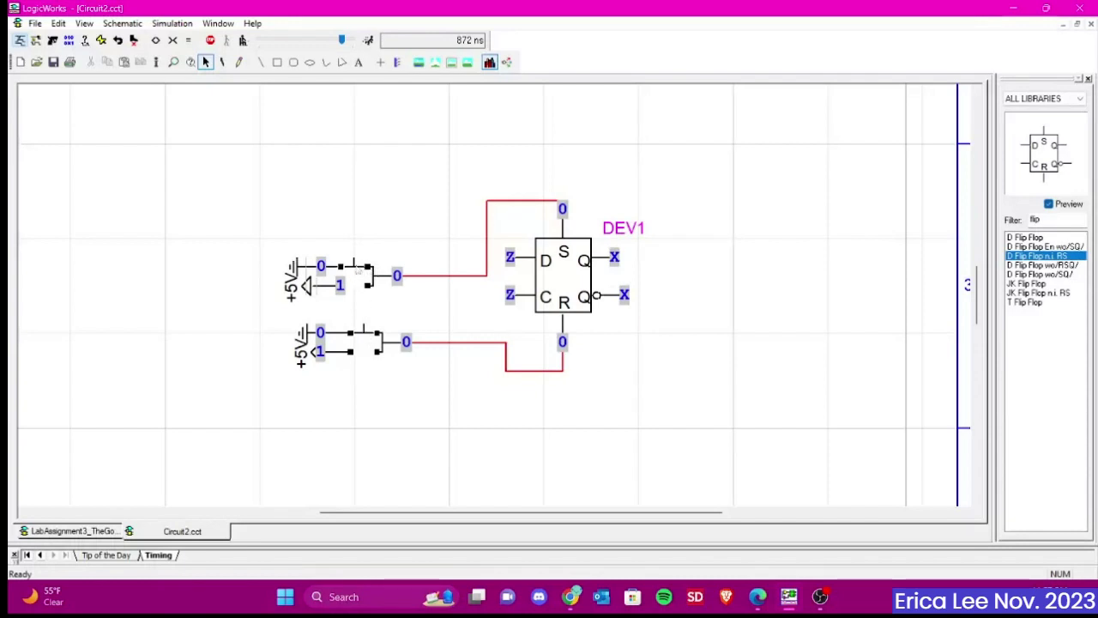
- Test DEV1 by pressing the upper switch several times, then the lower switch to reset it
{"action": "left_click", "coordinate": [356, 274]}
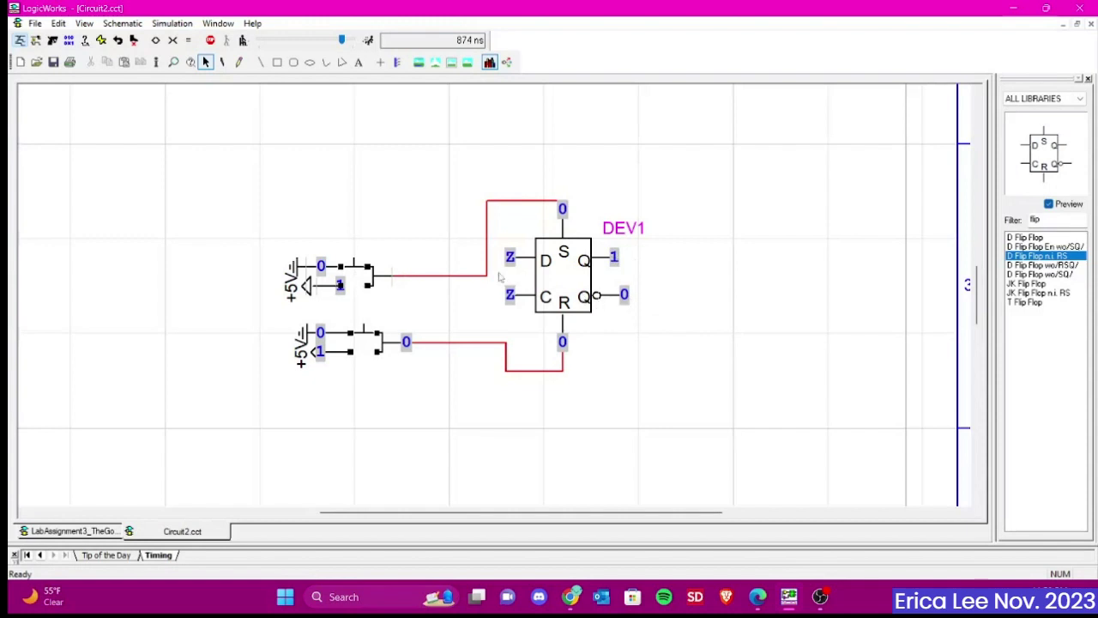
{"action": "left_click", "coordinate": [355, 273]}
{"action": "left_click", "coordinate": [359, 279]}
{"action": "left_click", "coordinate": [359, 279]}
{"action": "left_click", "coordinate": [359, 279]}
{"action": "left_click", "coordinate": [365, 345]}
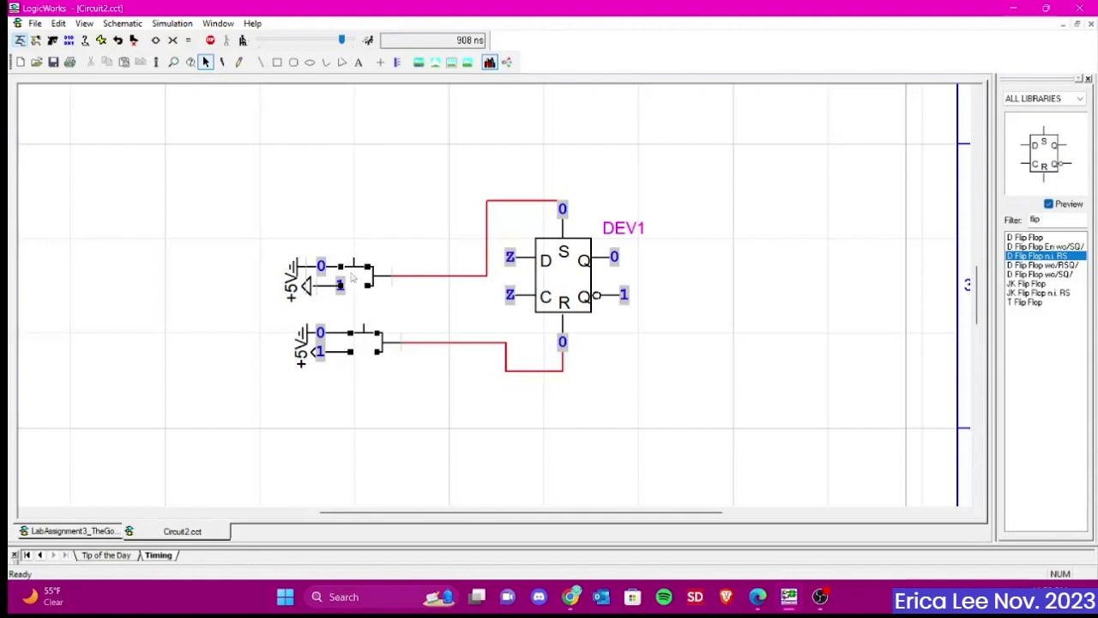
- Pulse the upper pushbutton again until DEV1's Q holds 1 and Q̄ reads 0
{"action": "left_click", "coordinate": [354, 277]}
{"action": "left_click", "coordinate": [354, 276]}
{"action": "left_click", "coordinate": [356, 276]}
{"action": "left_click", "coordinate": [352, 275]}
- Add three D Flip Flop wo/SQ/ parts (DEV2) on the right, nudging the top one up
{"action": "scroll", "coordinate": [983, 258], "scroll_direction": "right", "scroll_amount": 2}
{"action": "key", "text": "Down"}
{"action": "key", "text": "Down"}
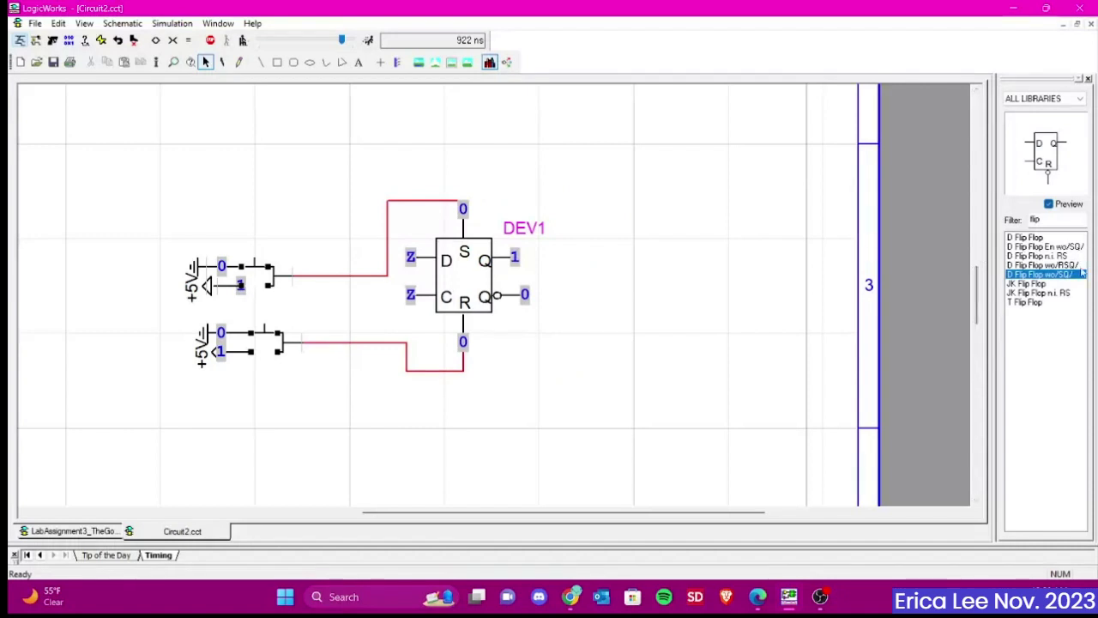
{"action": "left_click", "coordinate": [254, 271]}
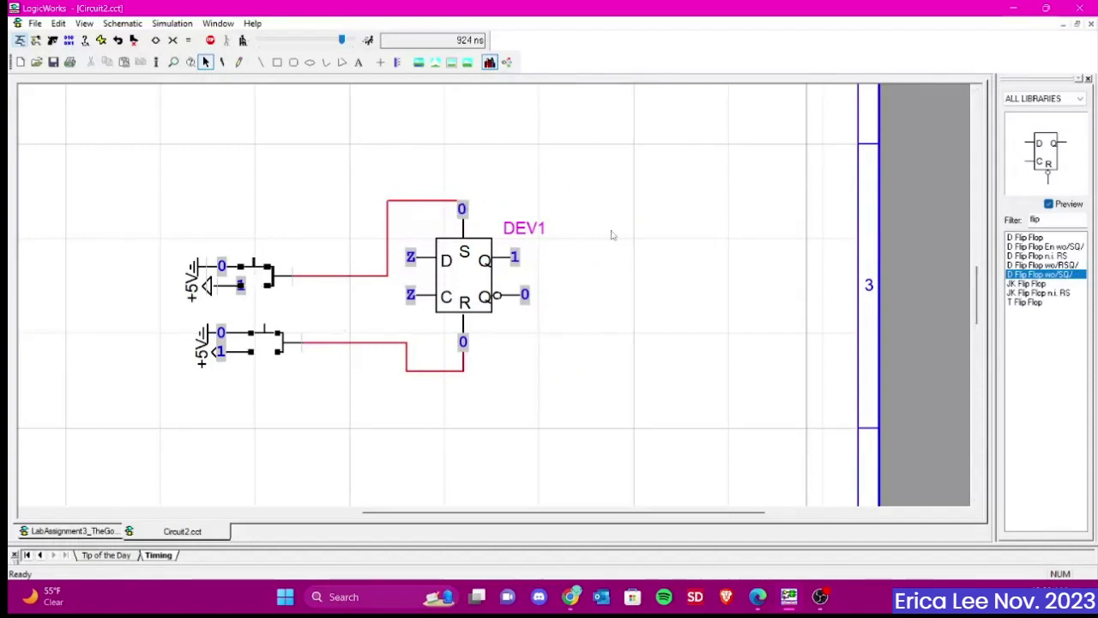
{"action": "left_click_drag", "start_coordinate": [1061, 275], "coordinate": [821, 249]}
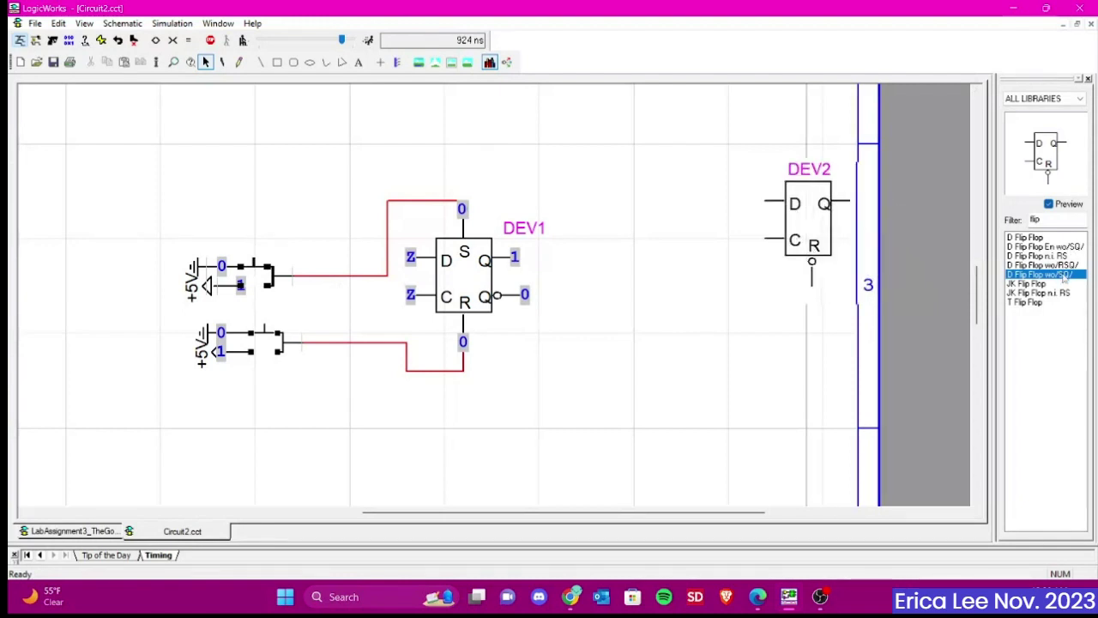
{"action": "left_click", "coordinate": [829, 399]}
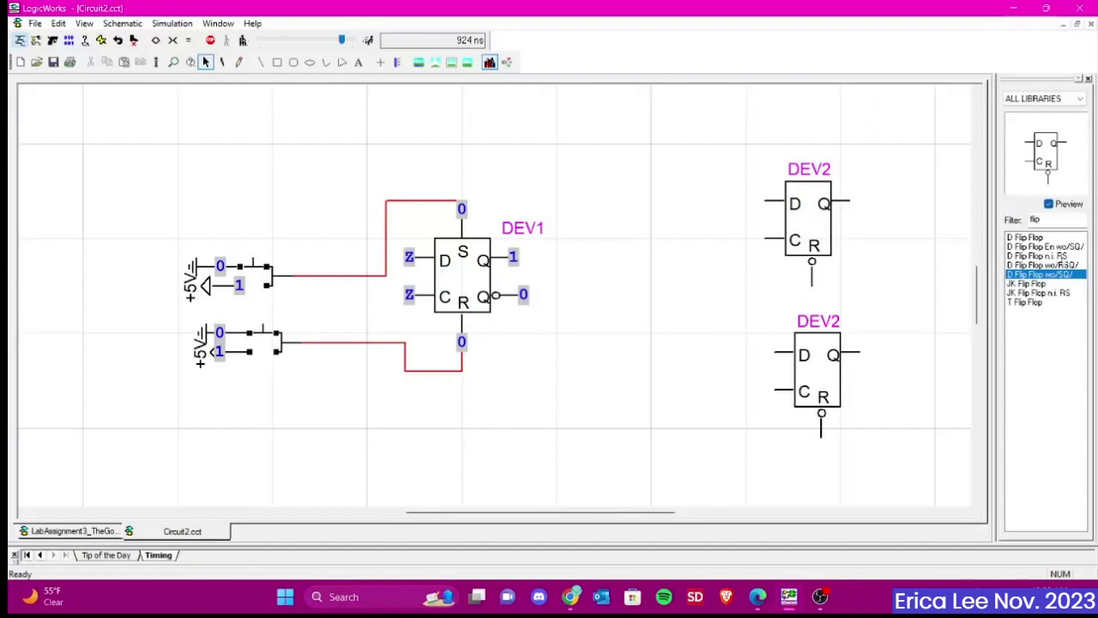
{"action": "left_click", "coordinate": [830, 513]}
{"action": "left_click_drag", "start_coordinate": [812, 230], "coordinate": [812, 192]}
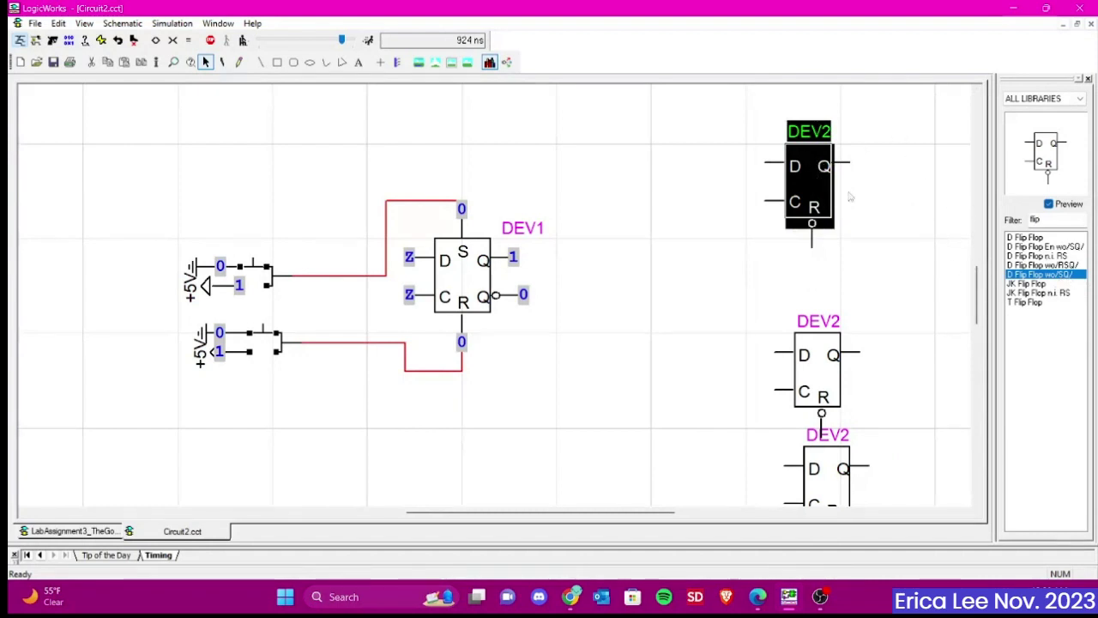
{"action": "left_click", "coordinate": [905, 230]}
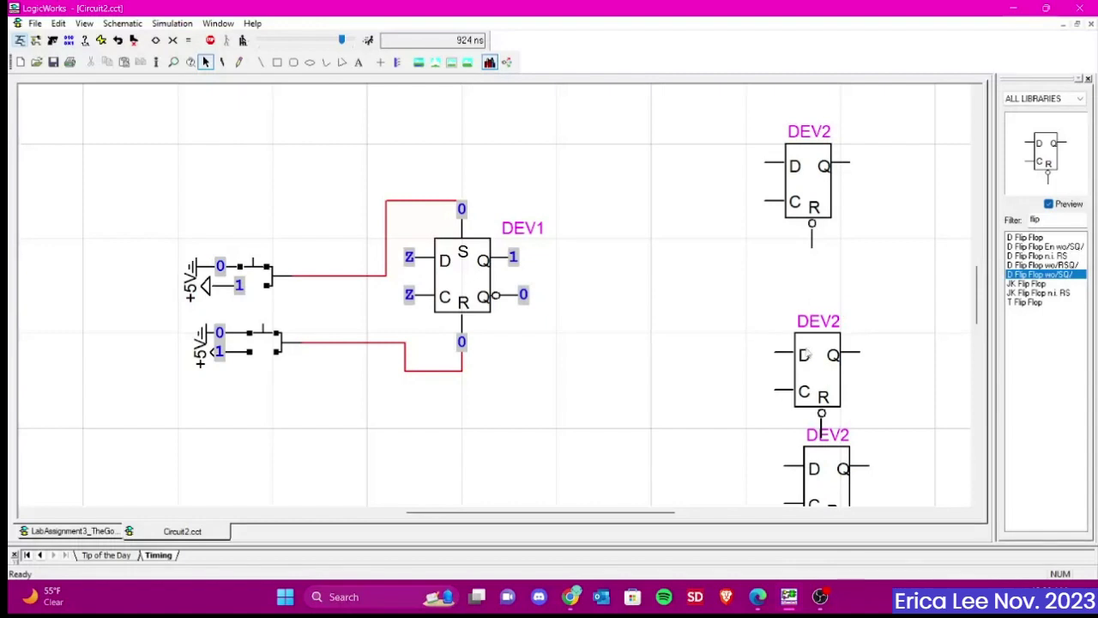
- Start a wire from the top DEV2 clock input and pulse the top switch to test DEV1
{"action": "key", "text": "ctrl+z"}
{"action": "left_click", "coordinate": [252, 271]}
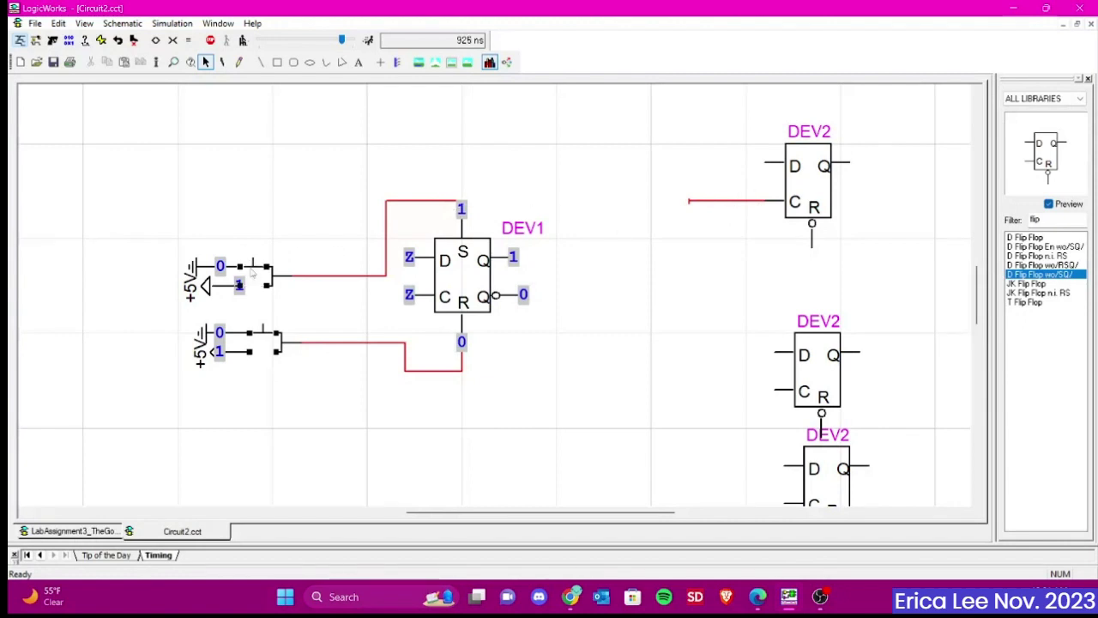
{"action": "left_click", "coordinate": [251, 271]}
{"action": "left_click", "coordinate": [254, 274]}
{"action": "left_click", "coordinate": [254, 274]}
- Paste a third +5V push-button switch at the bottom left, then return to the Lab 3 PDF
{"action": "key", "text": "ctrl+v"}
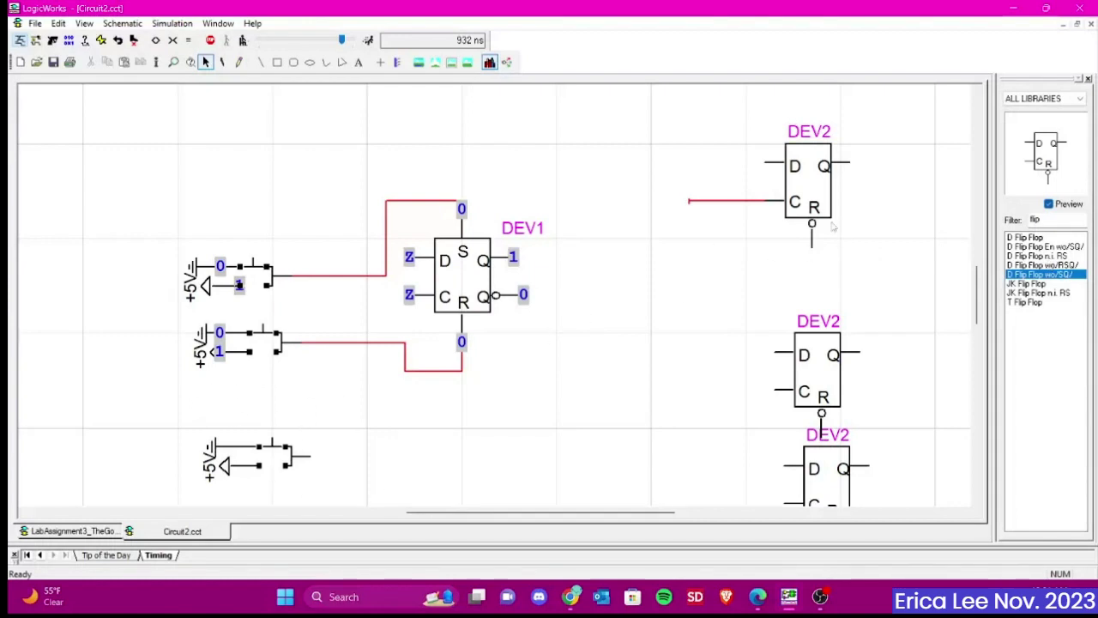
{"action": "scroll", "coordinate": [834, 442], "scroll_direction": "down", "scroll_amount": 3}
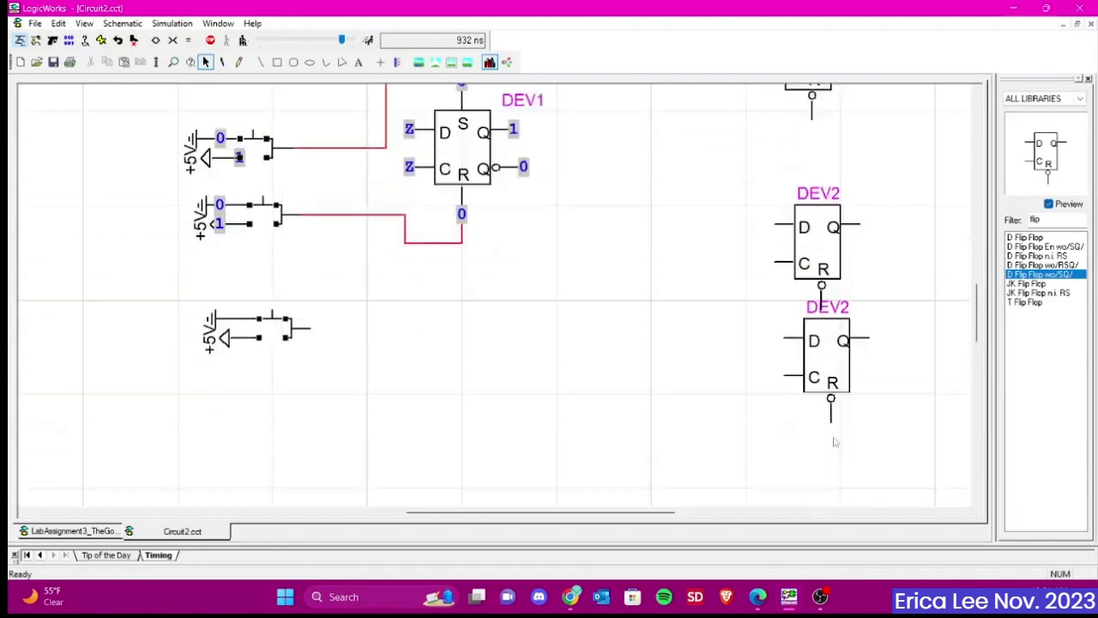
{"action": "scroll", "coordinate": [834, 442], "scroll_direction": "up", "scroll_amount": 4}
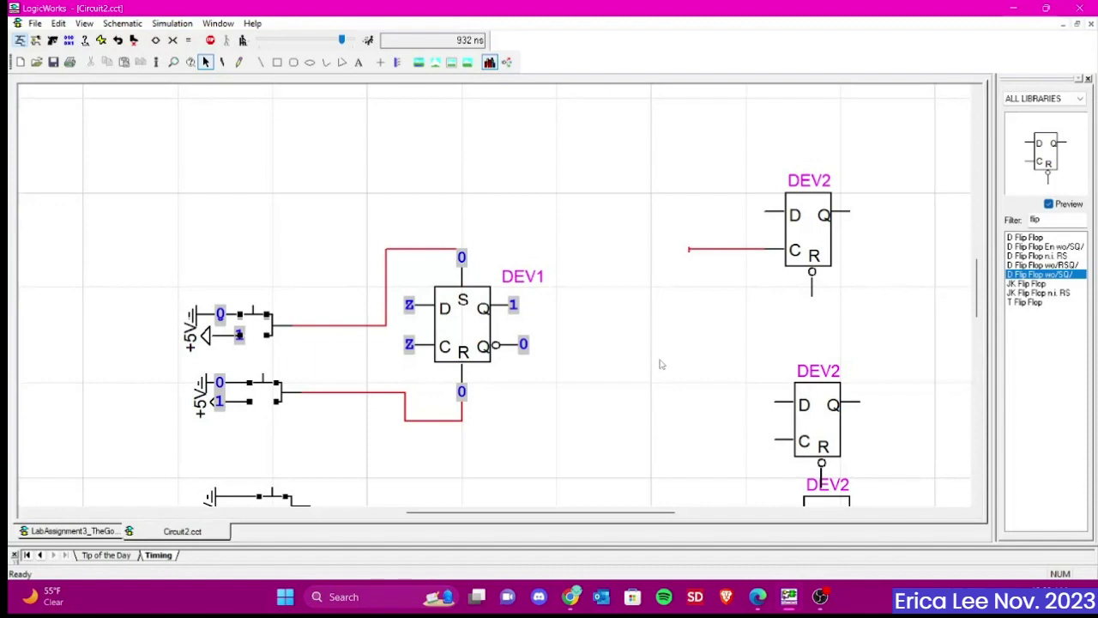
{"action": "key", "text": "alt+Tab"}
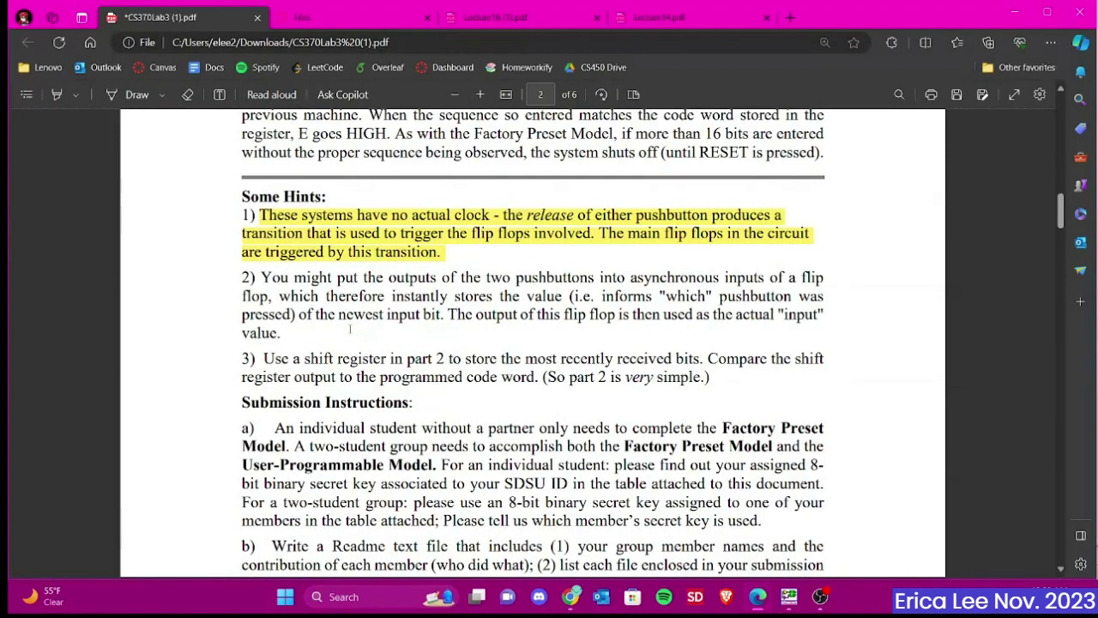
- Highlight hint 2 about asynchronous flip-flop inputs, then clear the selection
{"action": "left_click_drag", "start_coordinate": [241, 272], "coordinate": [285, 336]}
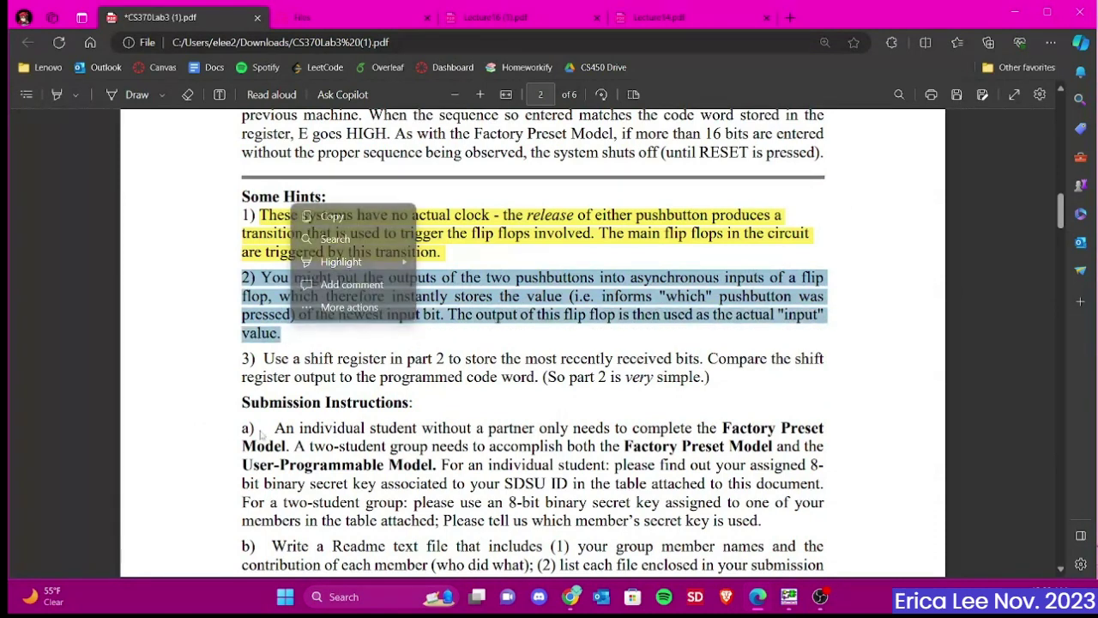
{"action": "left_click", "coordinate": [263, 283]}
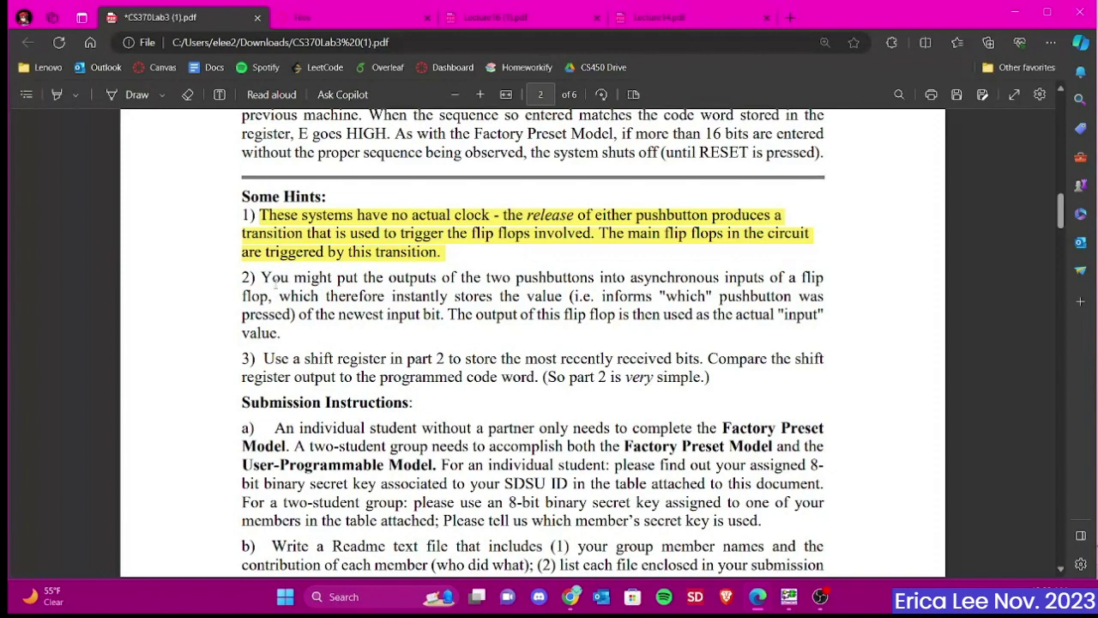
{"action": "scroll", "coordinate": [313, 421], "scroll_direction": "down", "scroll_amount": 5}
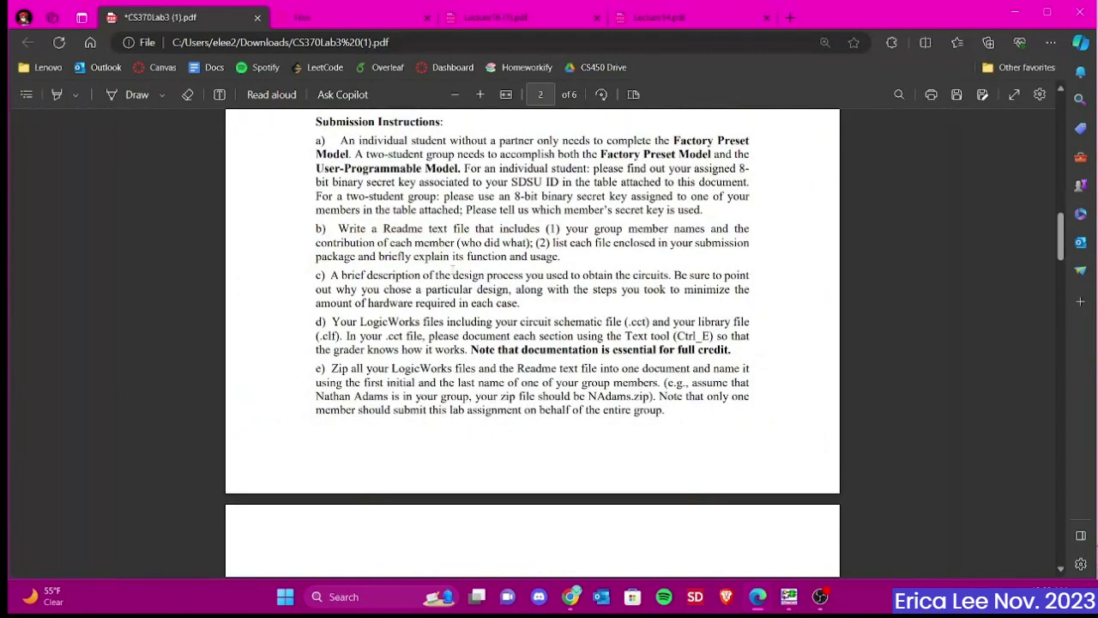
{"action": "scroll", "coordinate": [502, 307], "scroll_direction": "up", "scroll_amount": 1}
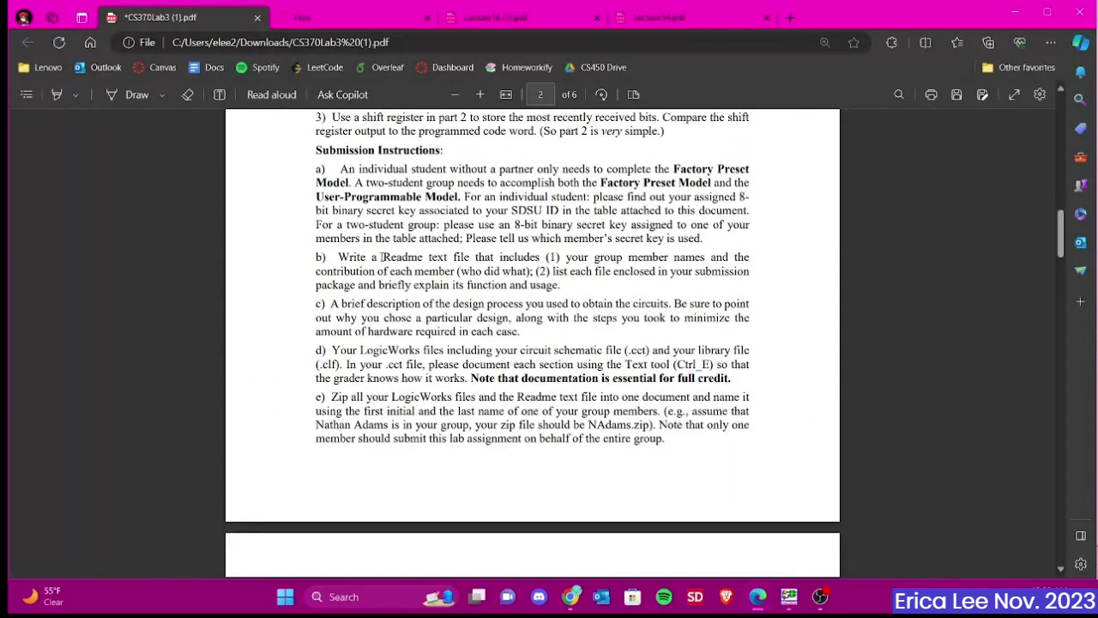
- Mark the Readme text file phrase in Submission Instructions and scroll to the page 3 rubric
{"action": "left_click_drag", "start_coordinate": [371, 257], "coordinate": [468, 261]}
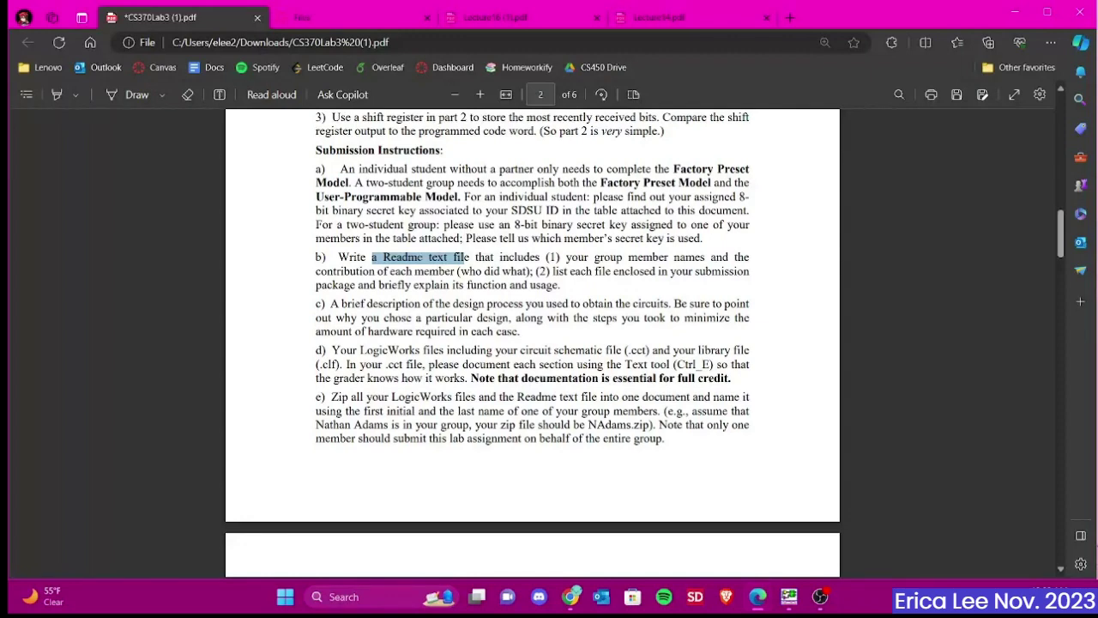
{"action": "scroll", "coordinate": [532, 343], "scroll_direction": "down", "scroll_amount": 1}
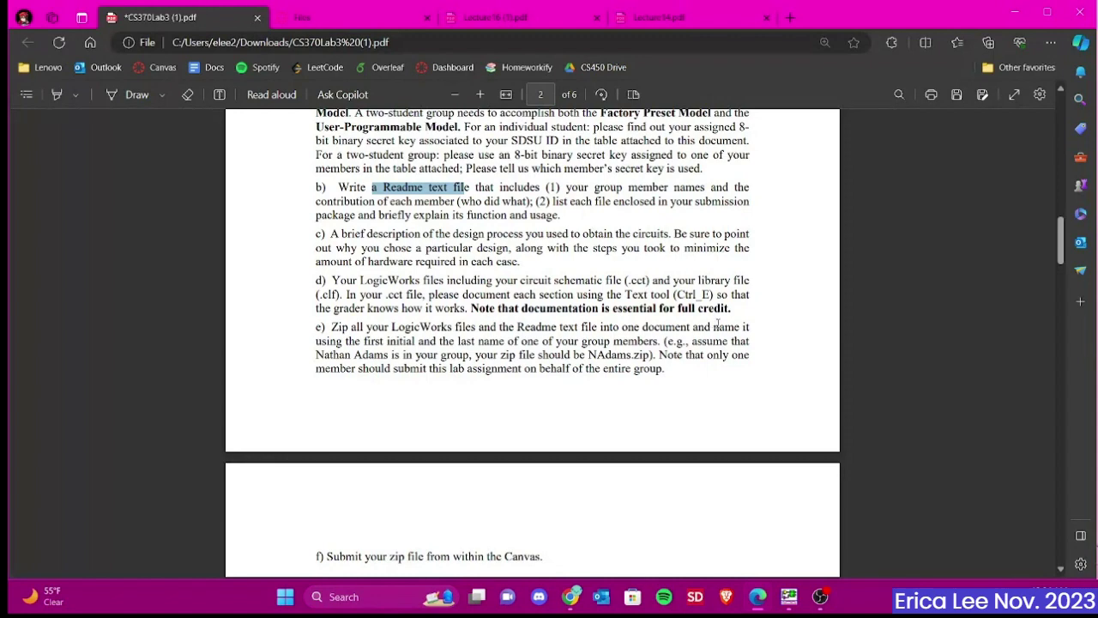
{"action": "scroll", "coordinate": [597, 346], "scroll_direction": "up", "scroll_amount": 1}
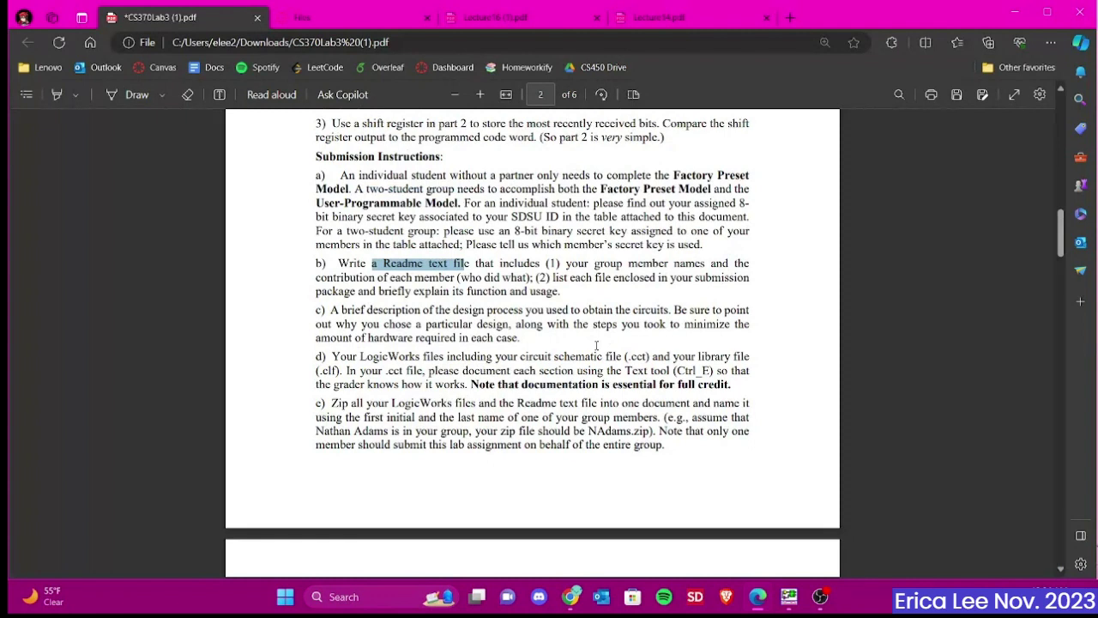
{"action": "scroll", "coordinate": [584, 441], "scroll_direction": "down", "scroll_amount": 1}
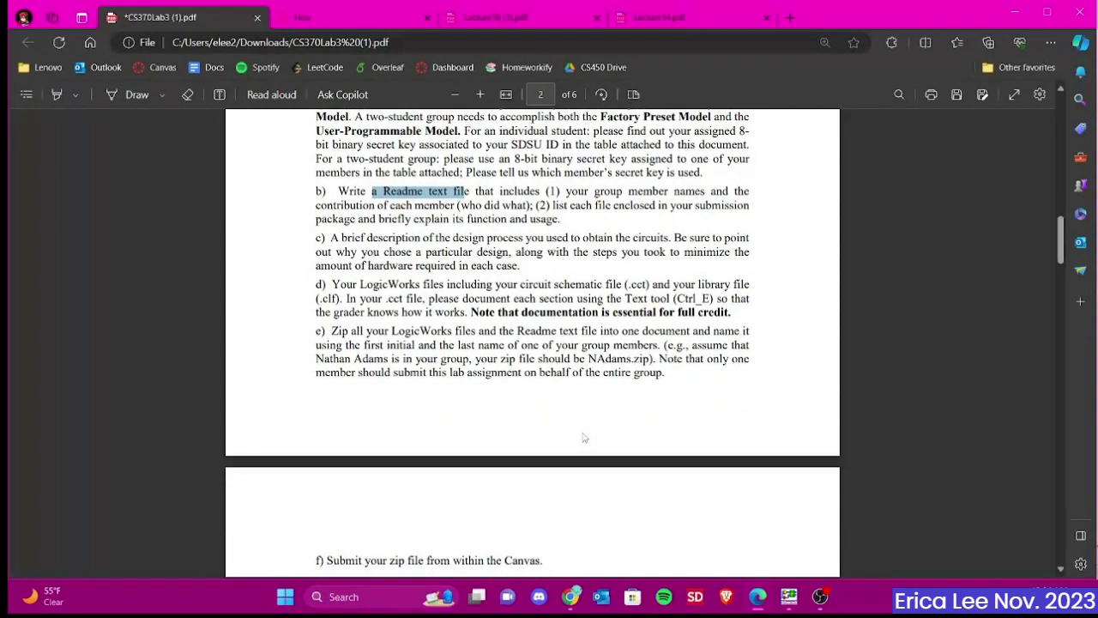
{"action": "scroll", "coordinate": [583, 444], "scroll_direction": "down", "scroll_amount": 8}
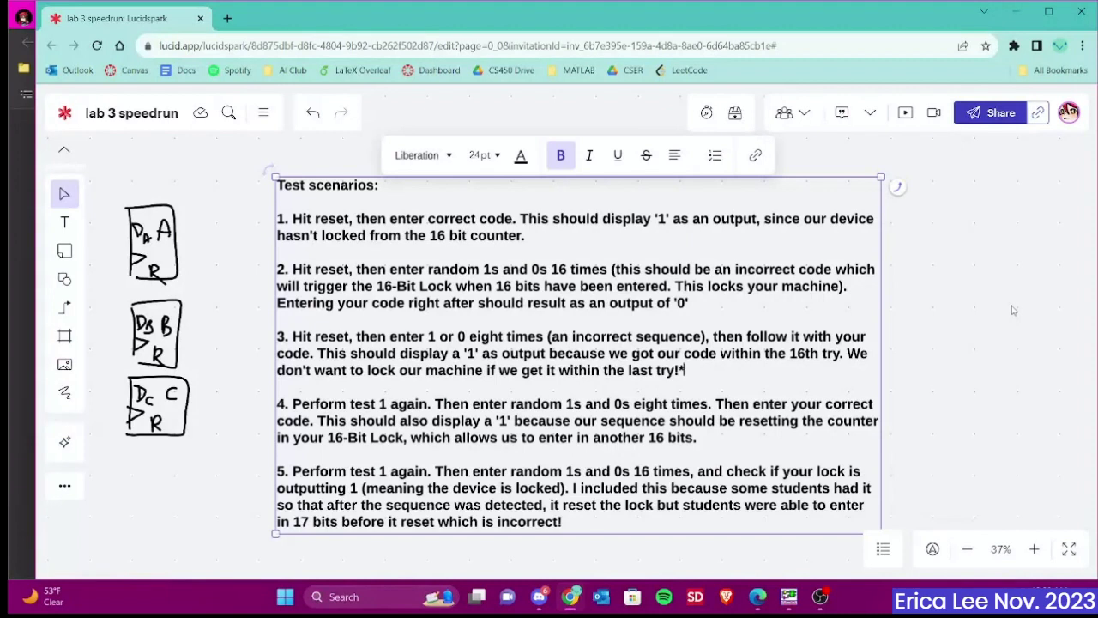
- Add a row of asterisks (******) right after 'last try!' in test scenario 3
{"action": "type", "text": "**"}
{"action": "type", "text": "**"}
{"action": "type", "text": "**"}
- Switch to the Lab 3 PDF in Edge, skim the fixes list and rubric, then return to page 1
{"action": "key", "text": "alt+Tab"}
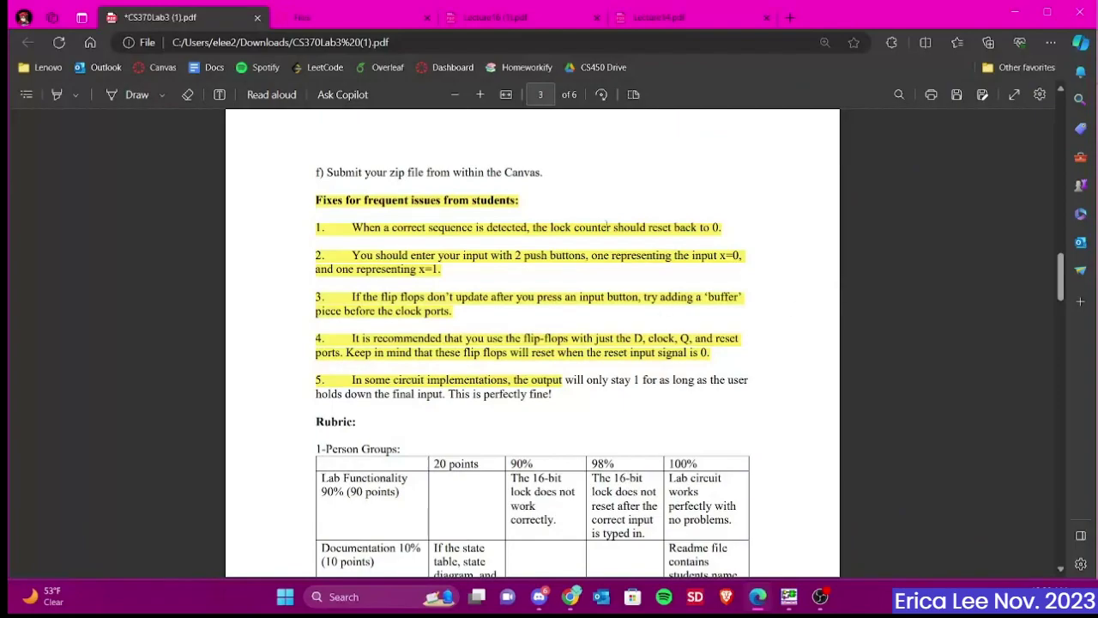
{"action": "scroll", "coordinate": [725, 203], "scroll_direction": "up", "scroll_amount": 4}
{"action": "scroll", "coordinate": [726, 202], "scroll_direction": "up", "scroll_amount": 15}
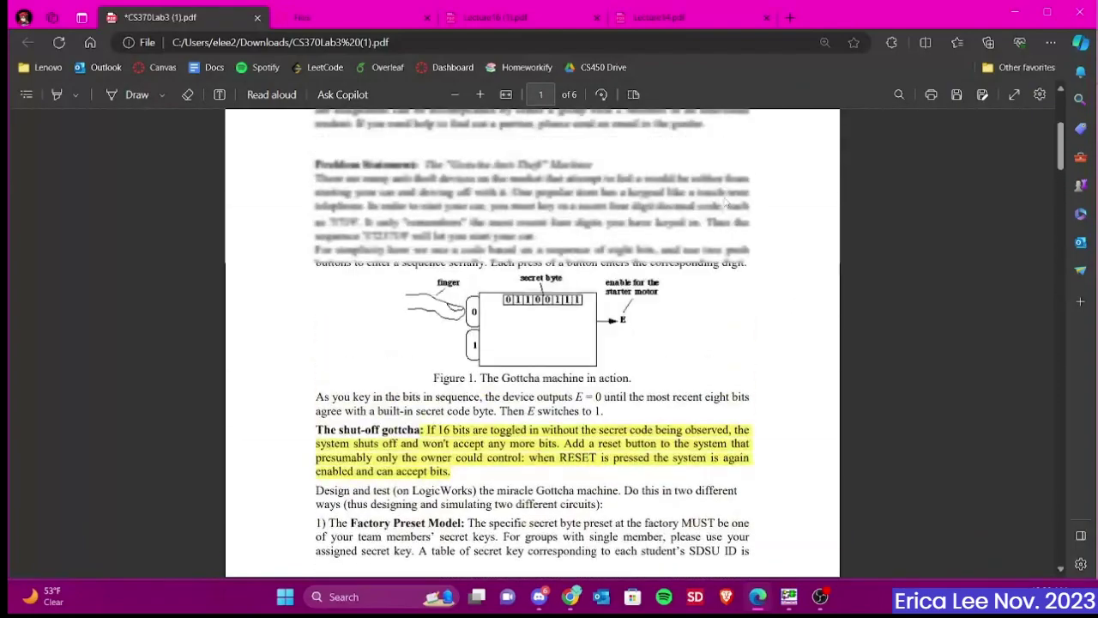
{"action": "scroll", "coordinate": [726, 202], "scroll_direction": "down", "scroll_amount": 20}
{"action": "scroll", "coordinate": [726, 202], "scroll_direction": "down", "scroll_amount": 10}
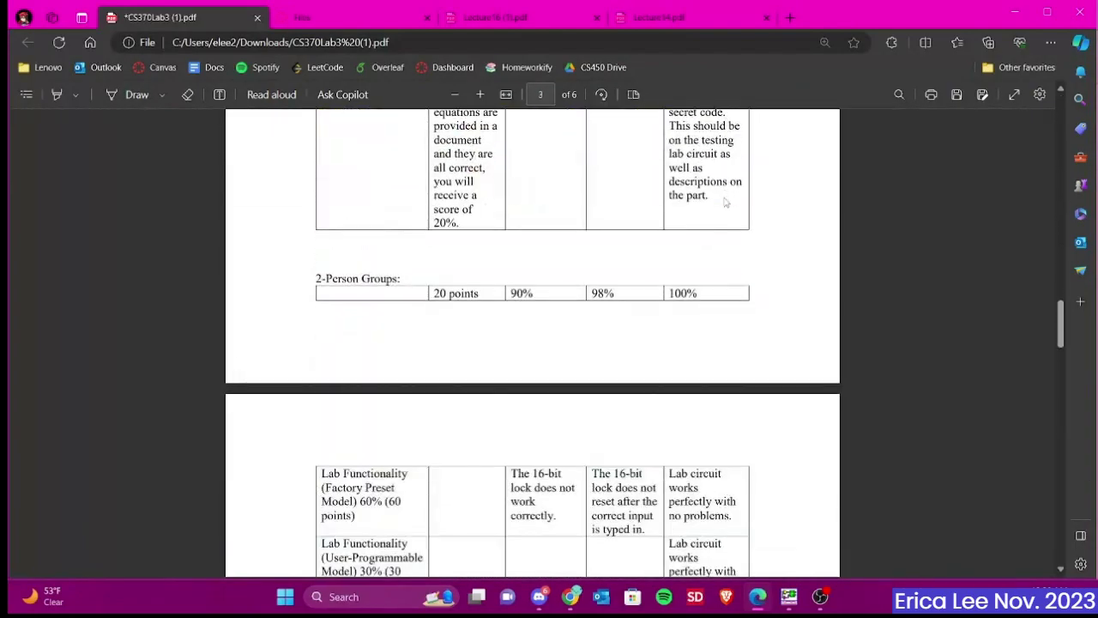
{"action": "scroll", "coordinate": [726, 203], "scroll_direction": "up", "scroll_amount": 3}
{"action": "scroll", "coordinate": [726, 203], "scroll_direction": "up", "scroll_amount": 12}
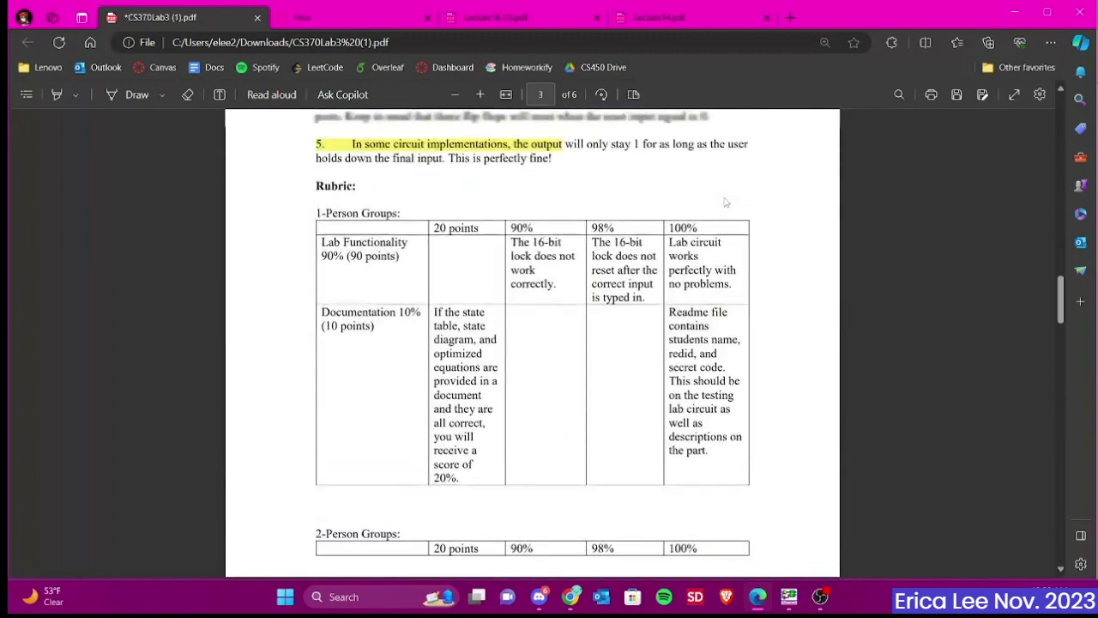
{"action": "scroll", "coordinate": [526, 390], "scroll_direction": "down", "scroll_amount": 2}
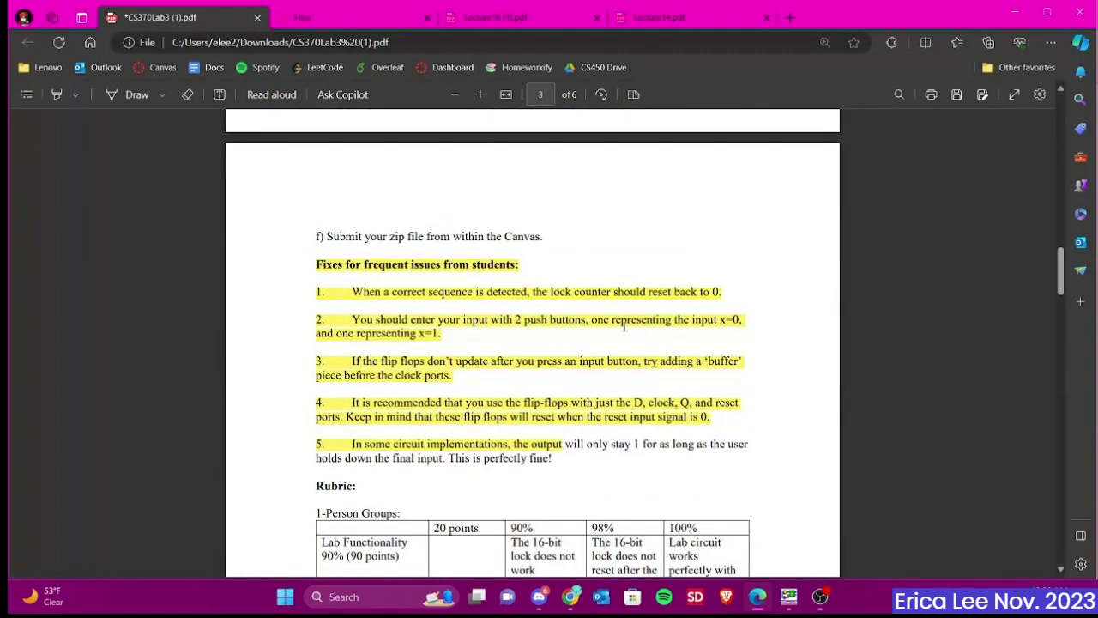
{"action": "scroll", "coordinate": [624, 327], "scroll_direction": "up", "scroll_amount": 20}
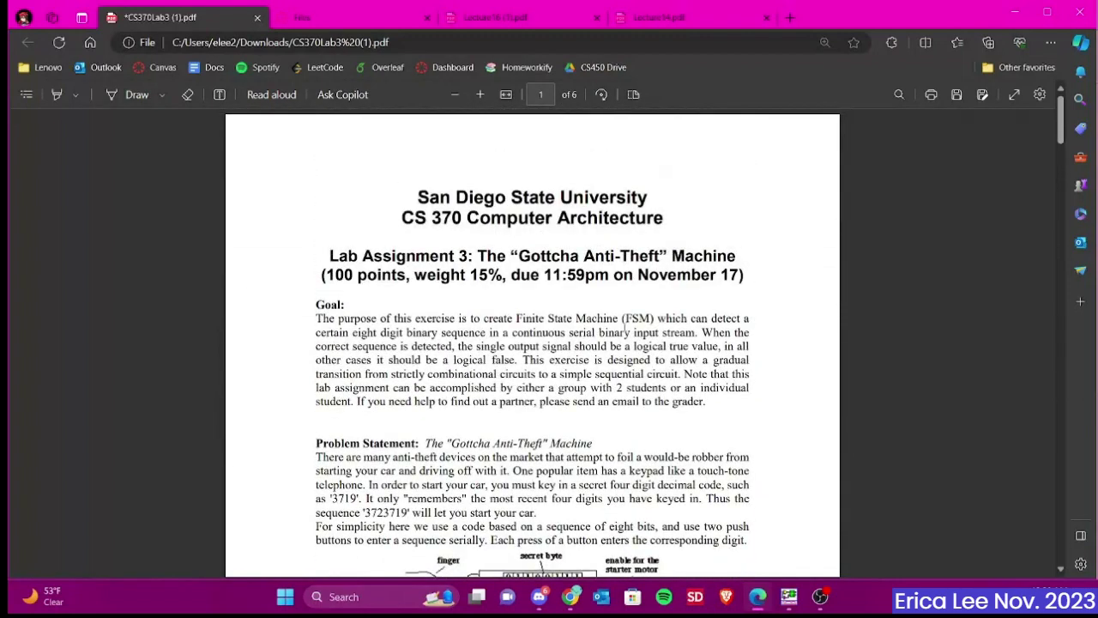